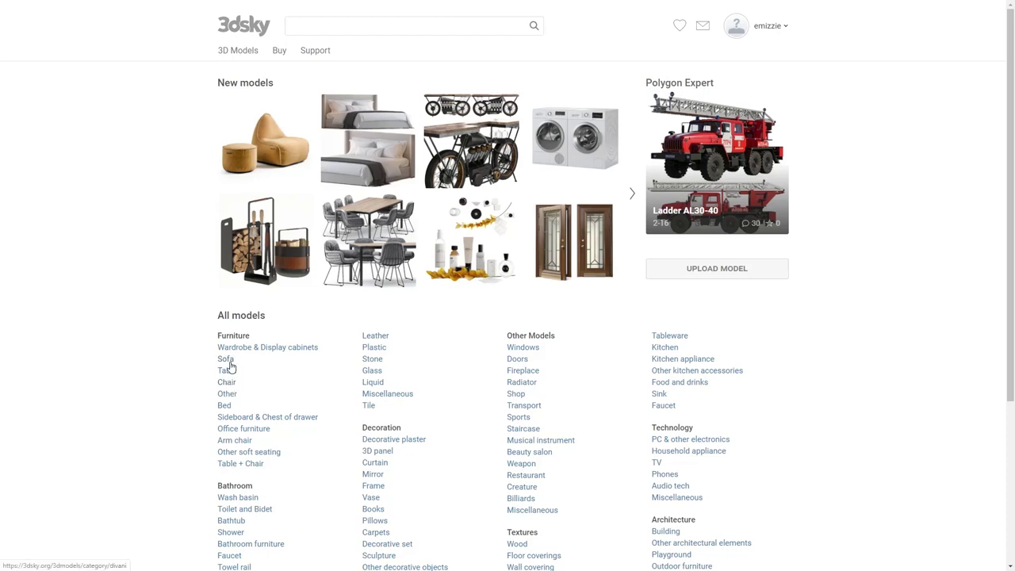
- Open the Furniture > Sofa category in the 3dsky model list
{"action": "left_click", "coordinate": [230, 366]}
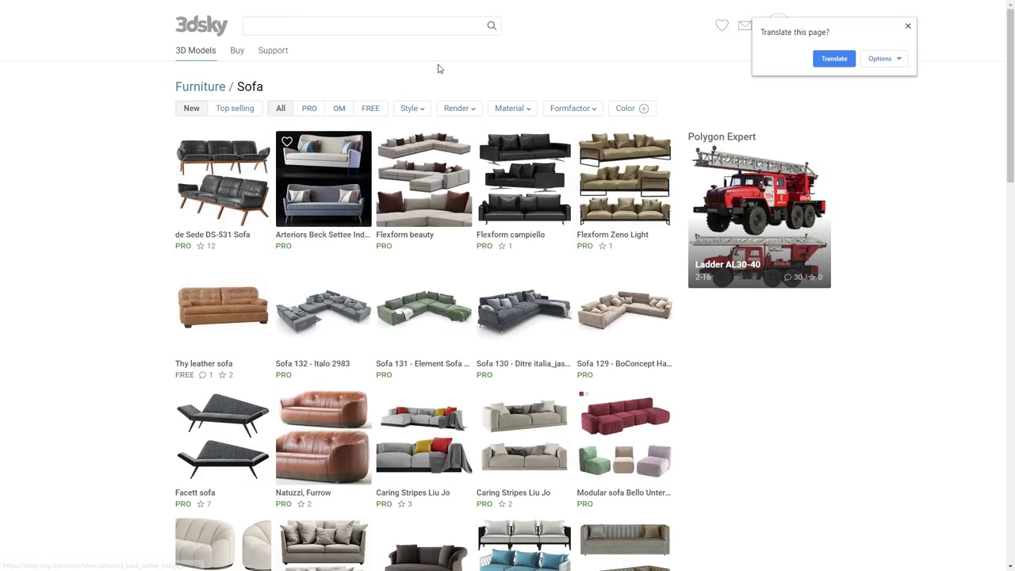
- Dismiss the translate offer, filter sofas to FREE models, and browse the results down and back up
{"action": "left_click", "coordinate": [906, 29]}
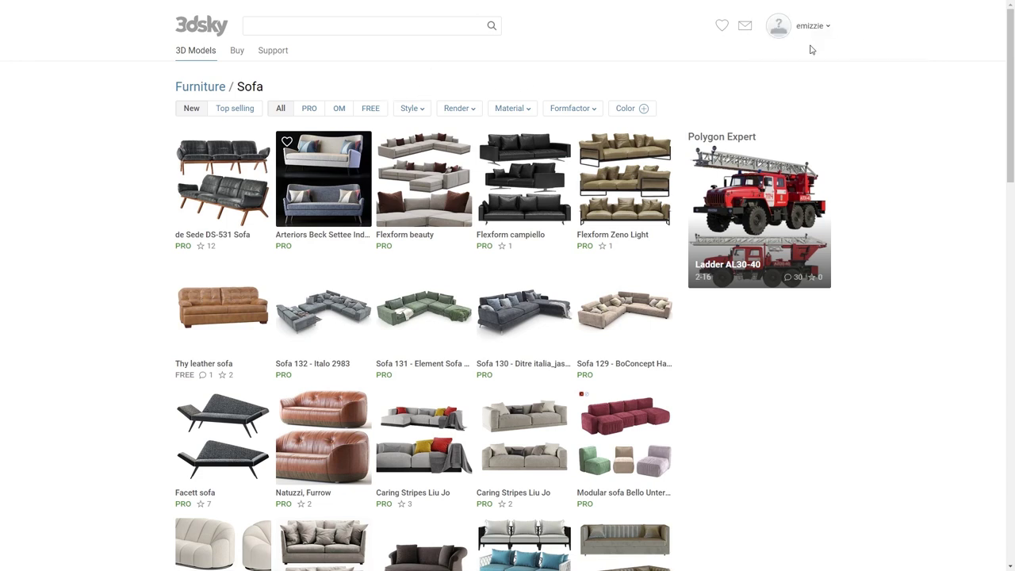
{"action": "left_click", "coordinate": [367, 110]}
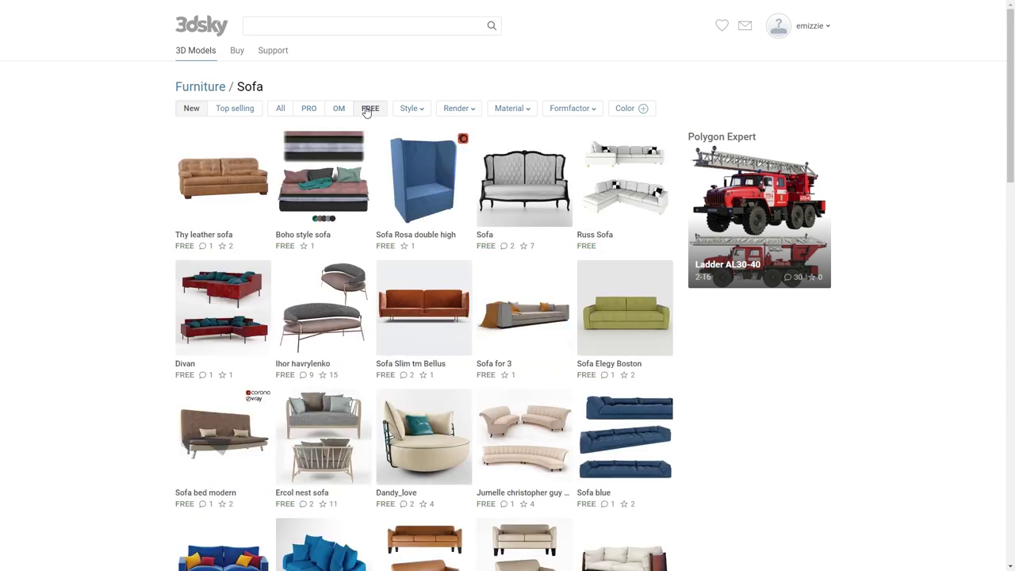
{"action": "scroll", "coordinate": [155, 233], "scroll_direction": "down", "scroll_amount": 1}
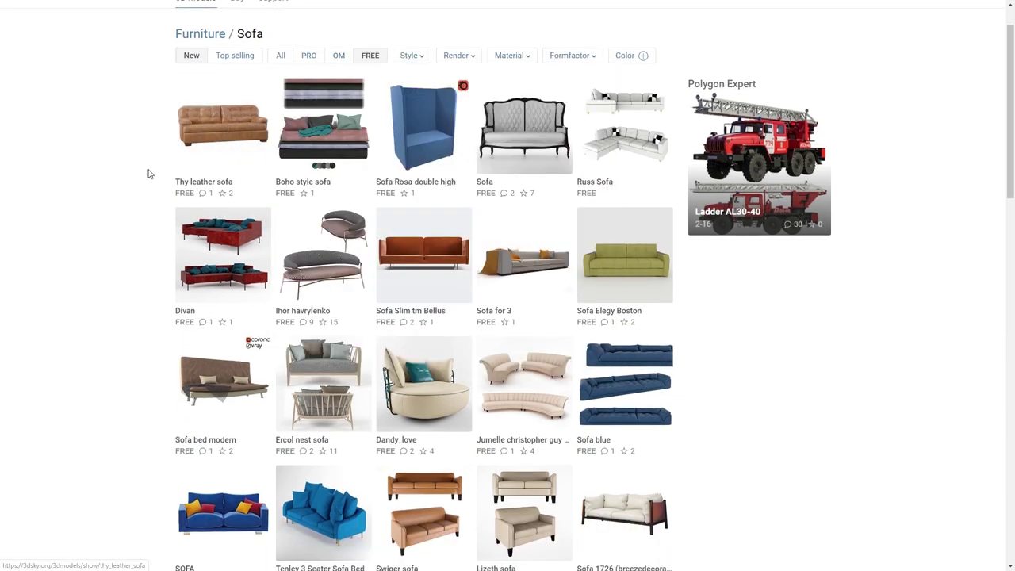
{"action": "scroll", "coordinate": [102, 301], "scroll_direction": "down", "scroll_amount": 1}
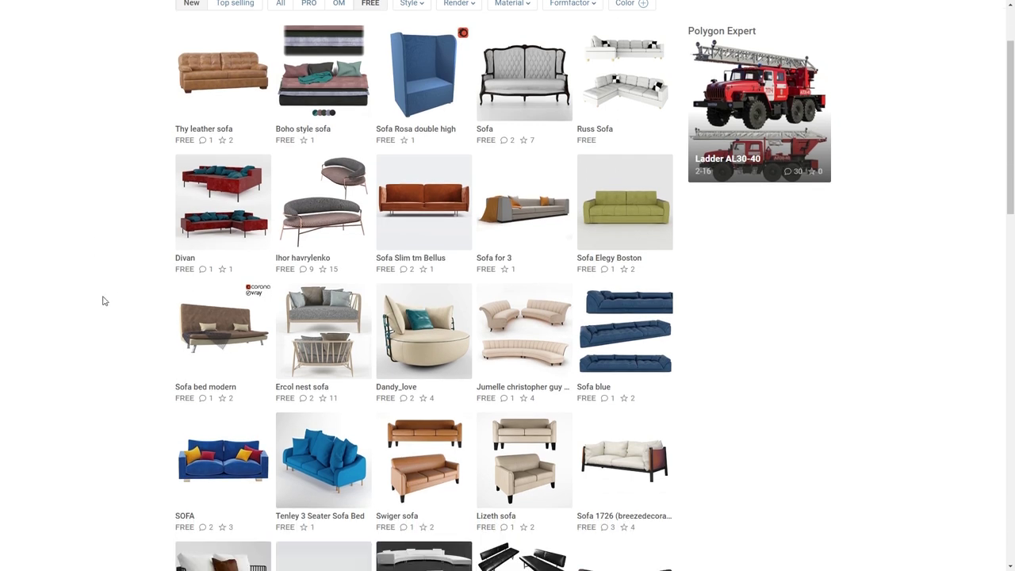
{"action": "mouse_move", "coordinate": [524, 255]}
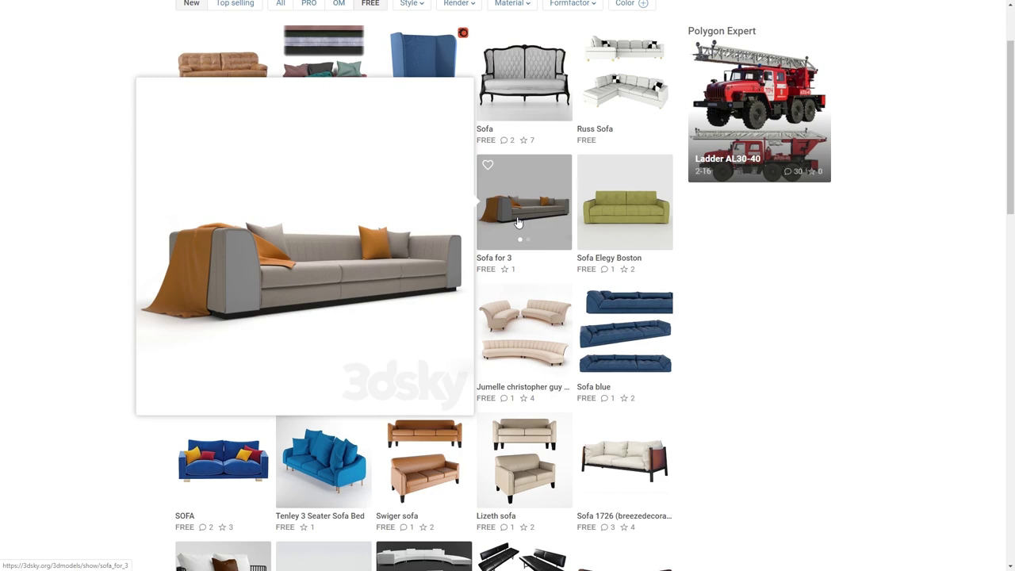
{"action": "scroll", "coordinate": [127, 293], "scroll_direction": "down", "scroll_amount": 3}
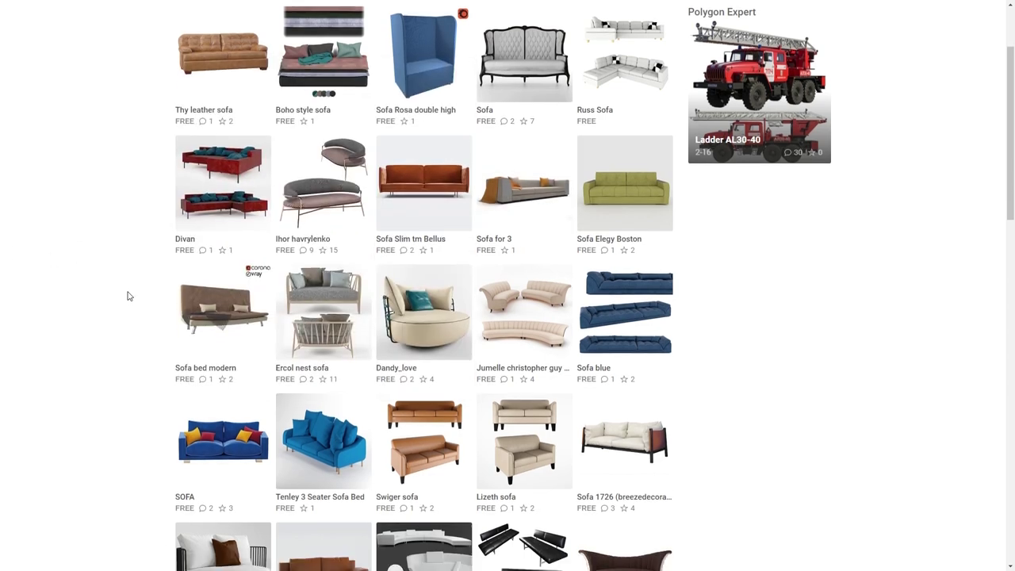
{"action": "scroll", "coordinate": [127, 296], "scroll_direction": "down", "scroll_amount": 1}
{"action": "scroll", "coordinate": [126, 295], "scroll_direction": "down", "scroll_amount": 3}
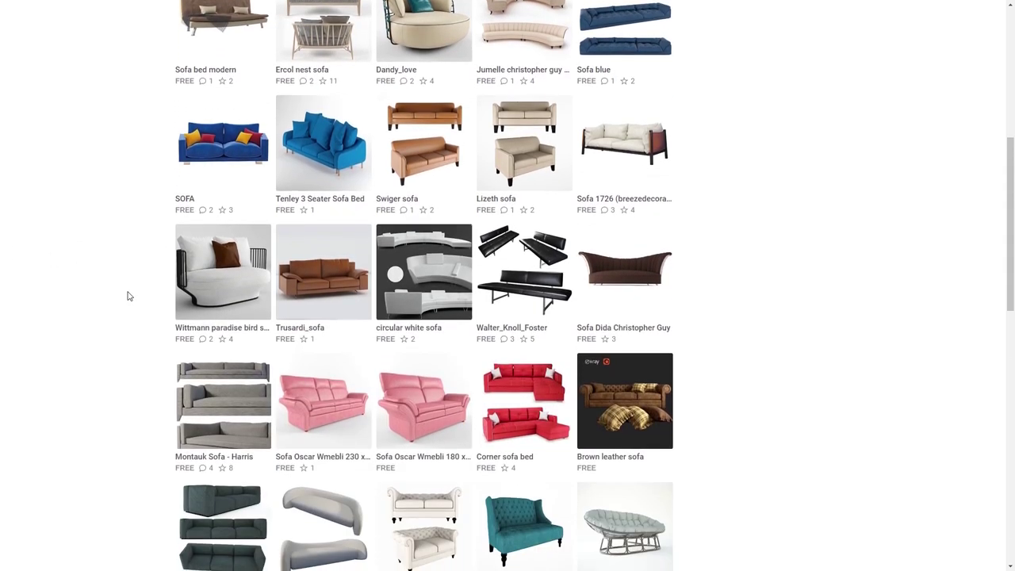
{"action": "scroll", "coordinate": [128, 296], "scroll_direction": "down", "scroll_amount": 2}
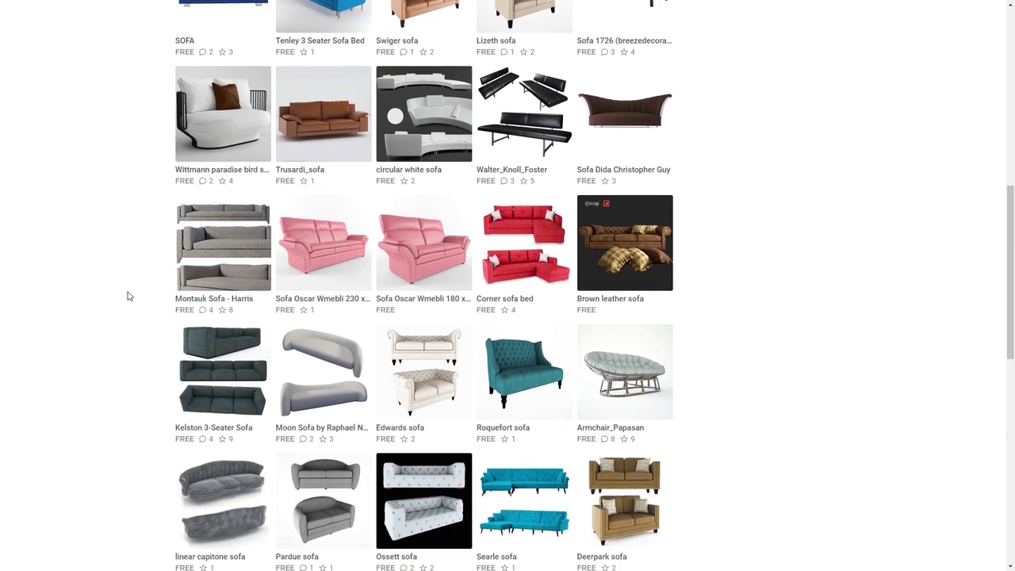
{"action": "scroll", "coordinate": [127, 296], "scroll_direction": "down", "scroll_amount": 2}
{"action": "scroll", "coordinate": [128, 296], "scroll_direction": "down", "scroll_amount": 3}
{"action": "scroll", "coordinate": [127, 296], "scroll_direction": "down", "scroll_amount": 1}
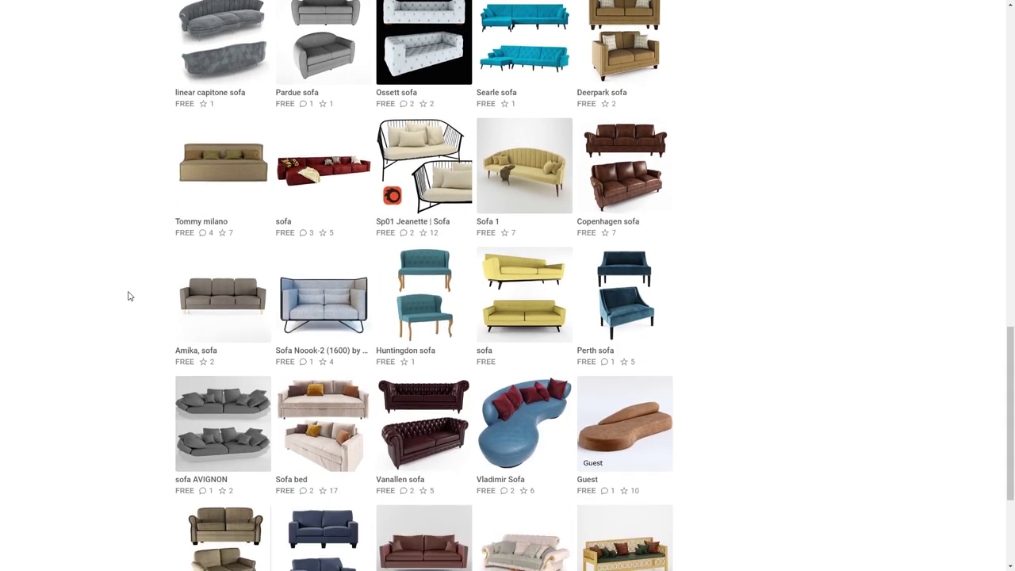
{"action": "scroll", "coordinate": [128, 296], "scroll_direction": "down", "scroll_amount": 3}
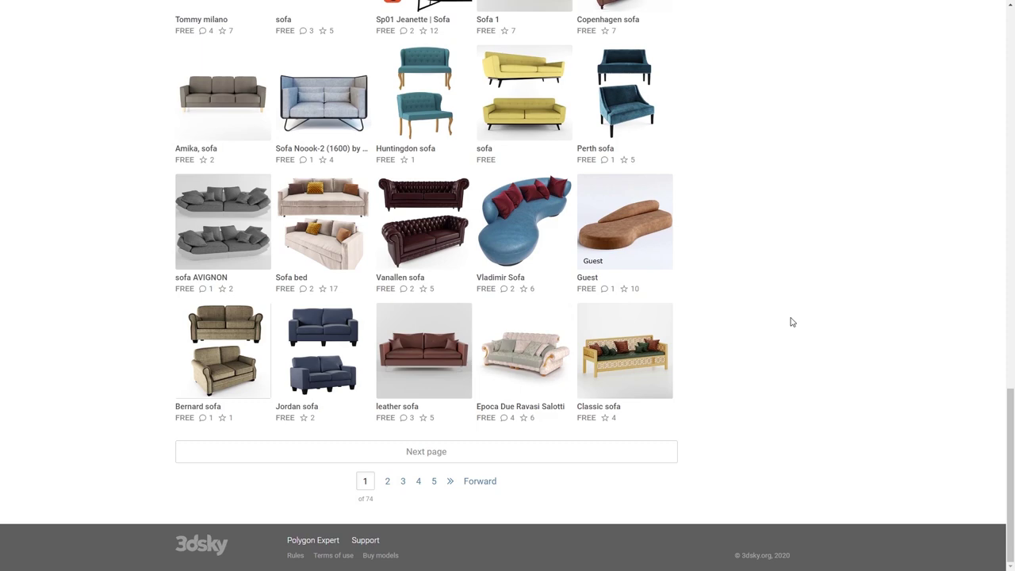
{"action": "scroll", "coordinate": [790, 323], "scroll_direction": "up", "scroll_amount": 2}
{"action": "scroll", "coordinate": [791, 322], "scroll_direction": "up", "scroll_amount": 1}
{"action": "scroll", "coordinate": [791, 322], "scroll_direction": "up", "scroll_amount": 5}
{"action": "scroll", "coordinate": [791, 322], "scroll_direction": "up", "scroll_amount": 3}
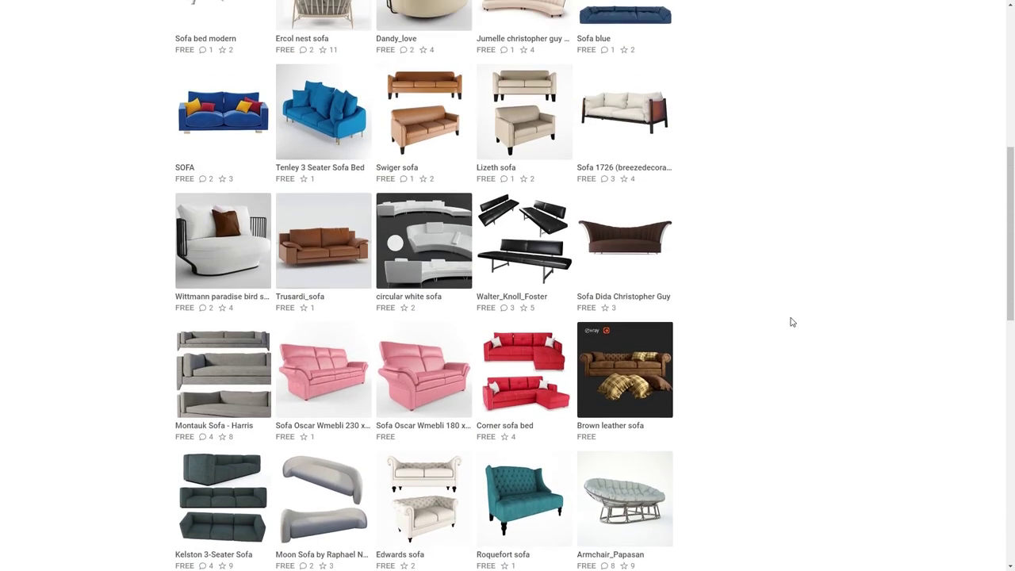
{"action": "scroll", "coordinate": [791, 322], "scroll_direction": "up", "scroll_amount": 2}
{"action": "scroll", "coordinate": [791, 322], "scroll_direction": "up", "scroll_amount": 1}
{"action": "scroll", "coordinate": [791, 322], "scroll_direction": "up", "scroll_amount": 3}
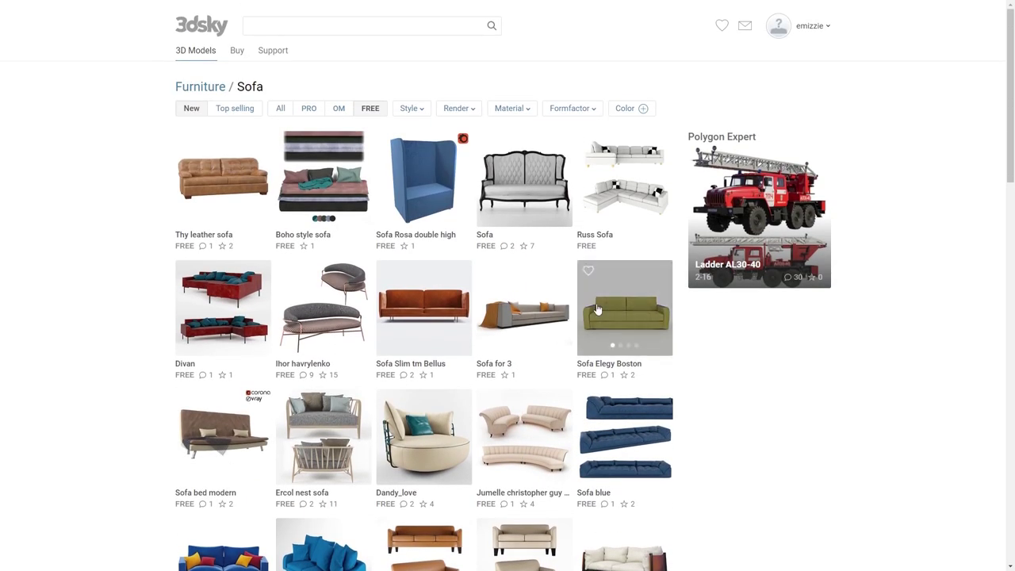
- Open the free 'Sofa for 3' model page and put the browser in full screen
{"action": "left_click", "coordinate": [533, 315]}
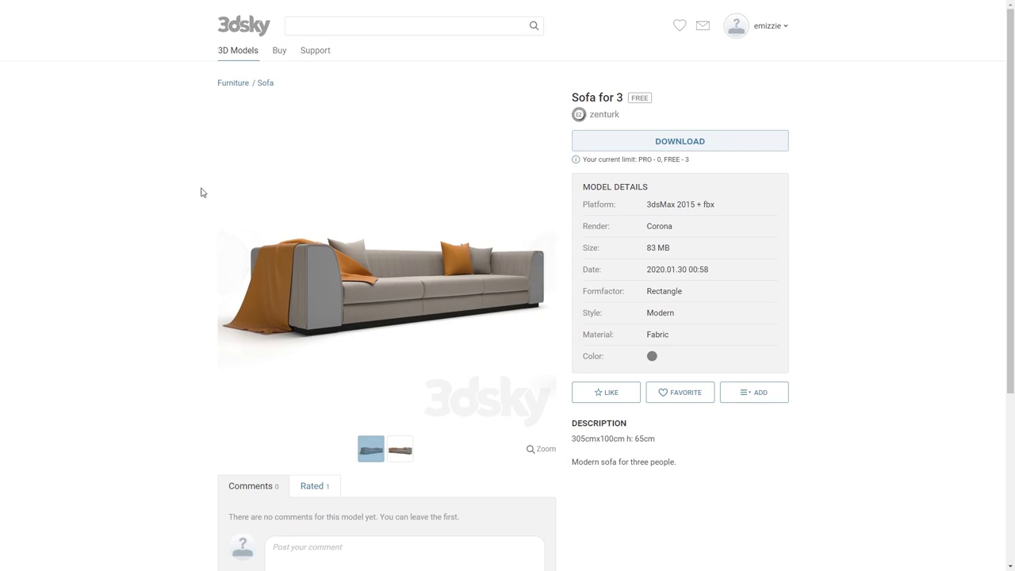
{"action": "key", "text": "F11"}
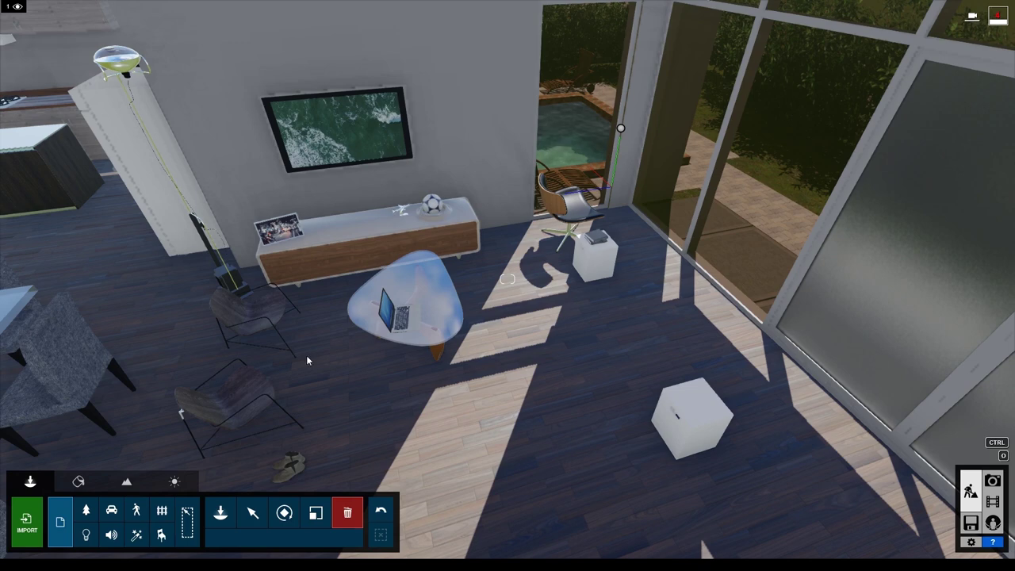
- Fly the camera forward and down into the living room toward the floor
{"action": "key", "text": "w"}
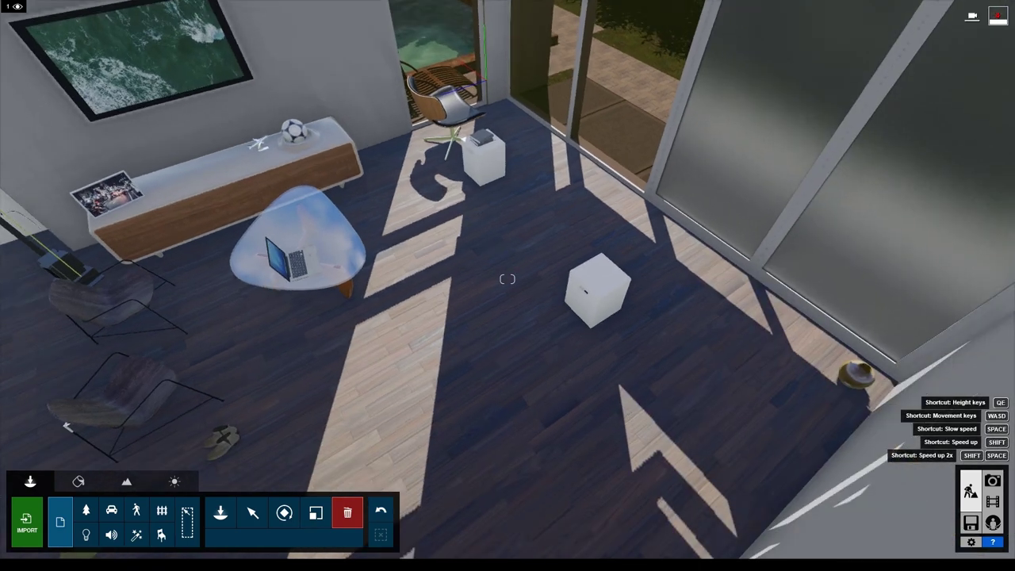
{"action": "key", "text": "w"}
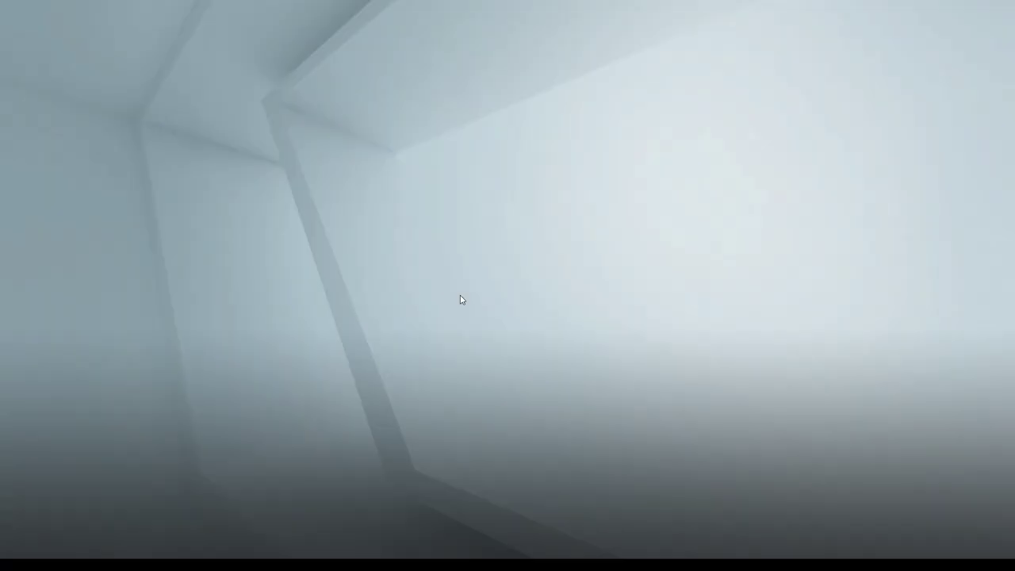
- Import and place the Sofa for 3 on the floor, then move it back toward the windows
{"action": "left_click", "coordinate": [669, 393]}
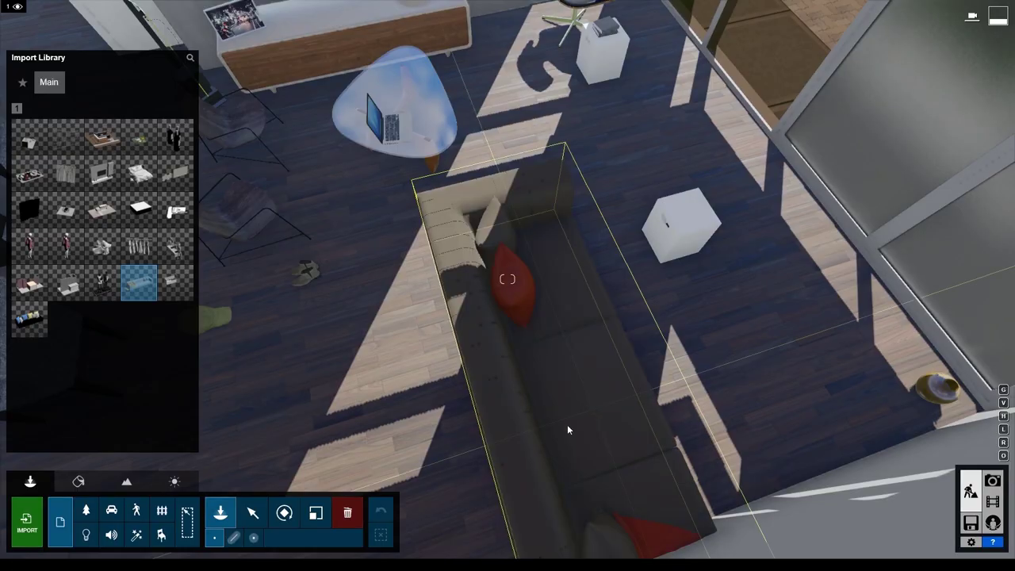
{"action": "left_click", "coordinate": [563, 387]}
{"action": "right_click_drag", "start_coordinate": [562, 387], "coordinate": [205, 279]}
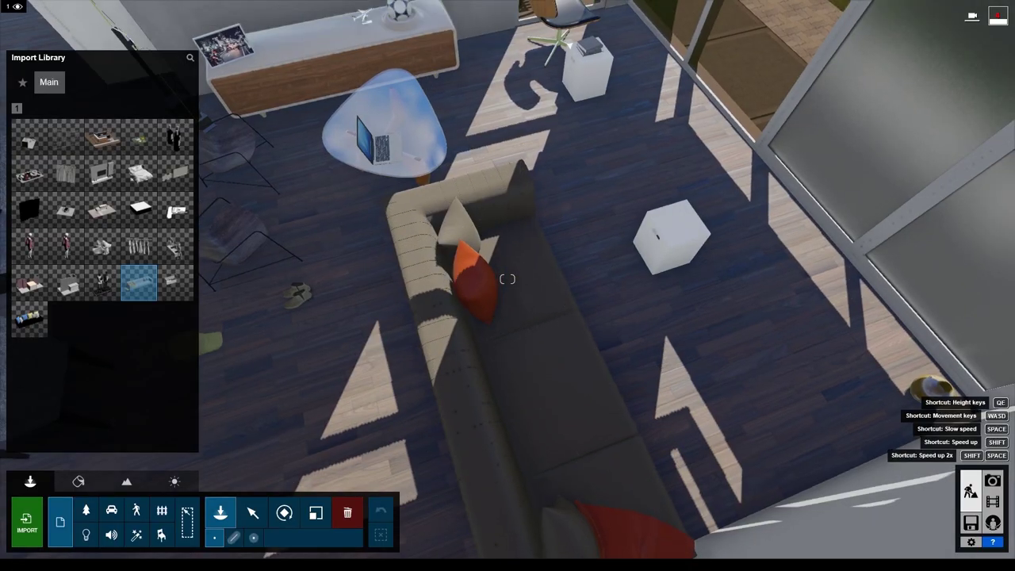
{"action": "key", "text": "a"}
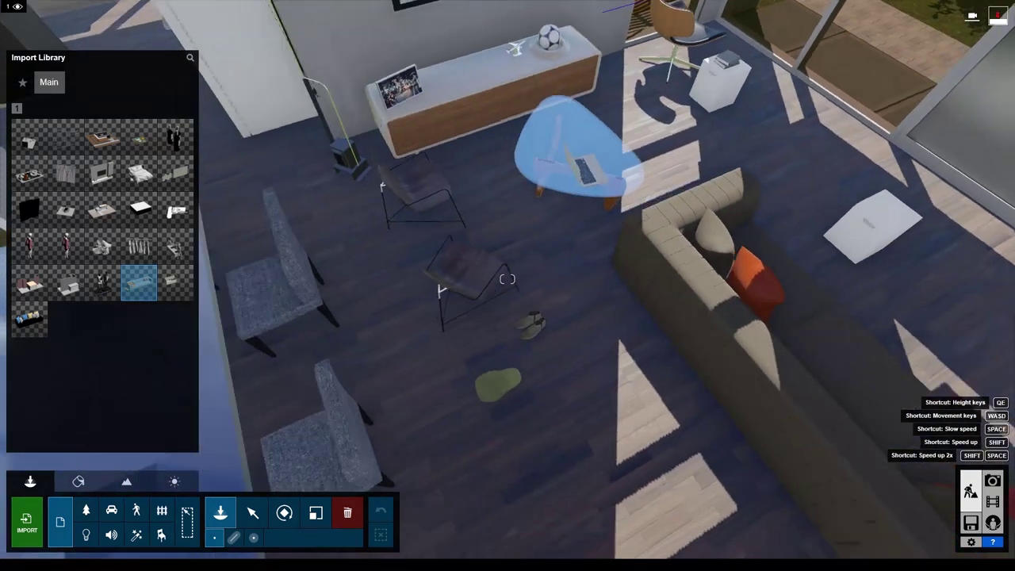
{"action": "right_click_drag", "start_coordinate": [555, 367], "coordinate": [507, 366]}
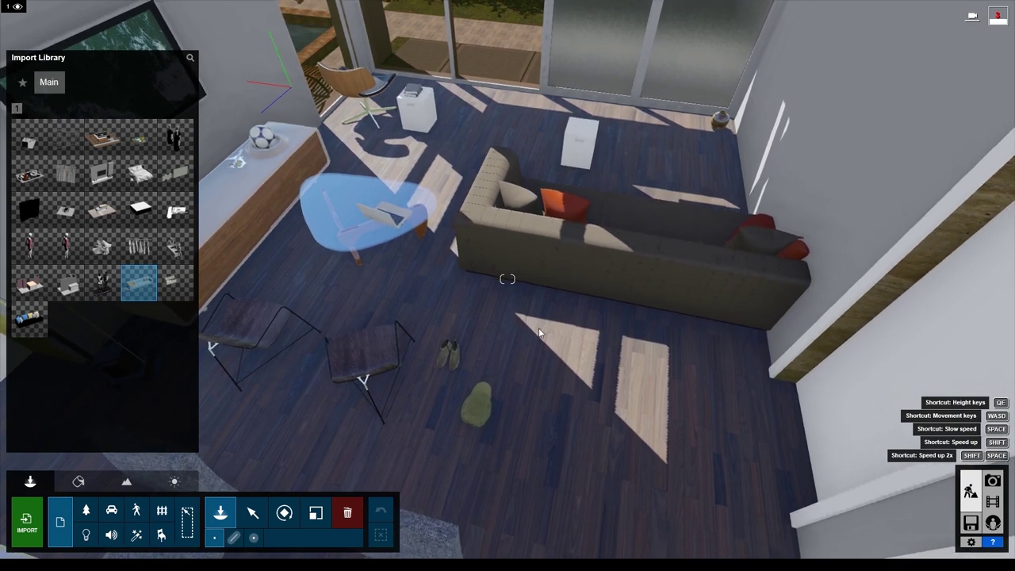
{"action": "left_click", "coordinate": [539, 328]}
{"action": "mouse_move", "coordinate": [542, 320]}
{"action": "left_mouse_down"}
{"action": "mouse_move", "coordinate": [560, 266]}
{"action": "mouse_move", "coordinate": [287, 514]}
{"action": "left_mouse_up"}
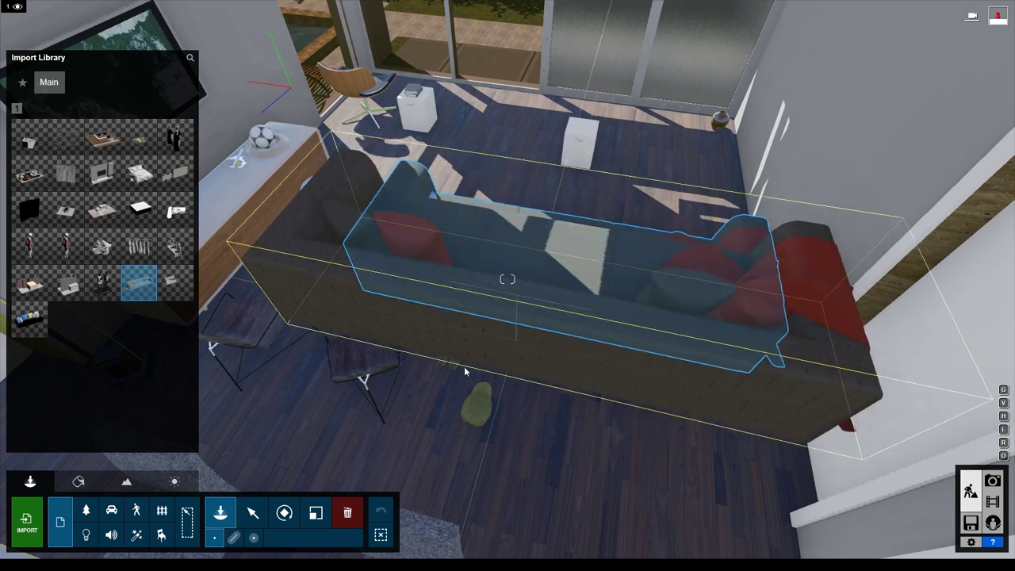
- Rotate the sofa to run along the right glass wall and shift it slightly rightward
{"action": "key", "text": "r"}
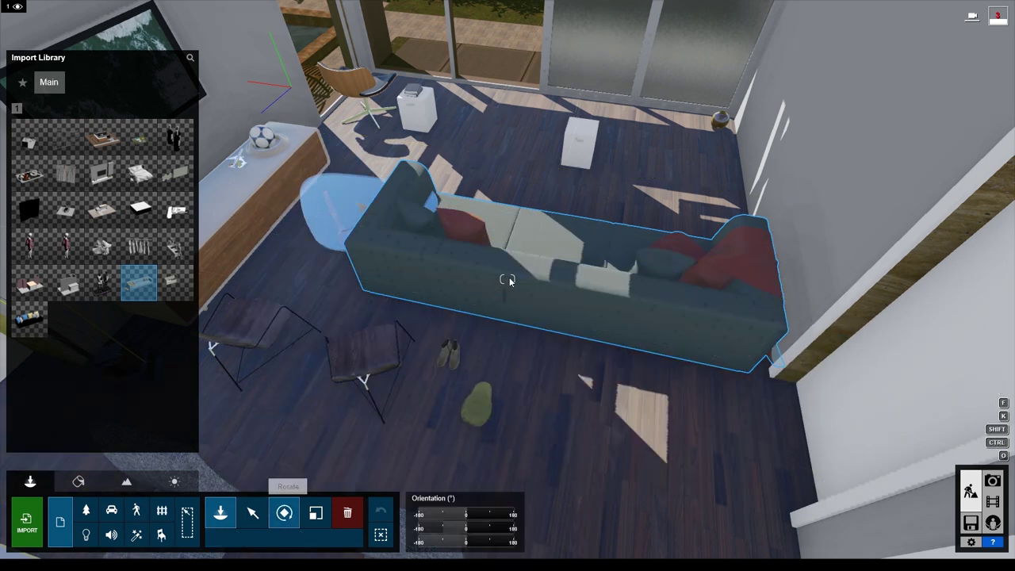
{"action": "left_click", "coordinate": [511, 278]}
{"action": "mouse_move", "coordinate": [559, 265]}
{"action": "left_mouse_down"}
{"action": "mouse_move", "coordinate": [544, 210]}
{"action": "mouse_move", "coordinate": [477, 259]}
{"action": "left_mouse_up"}
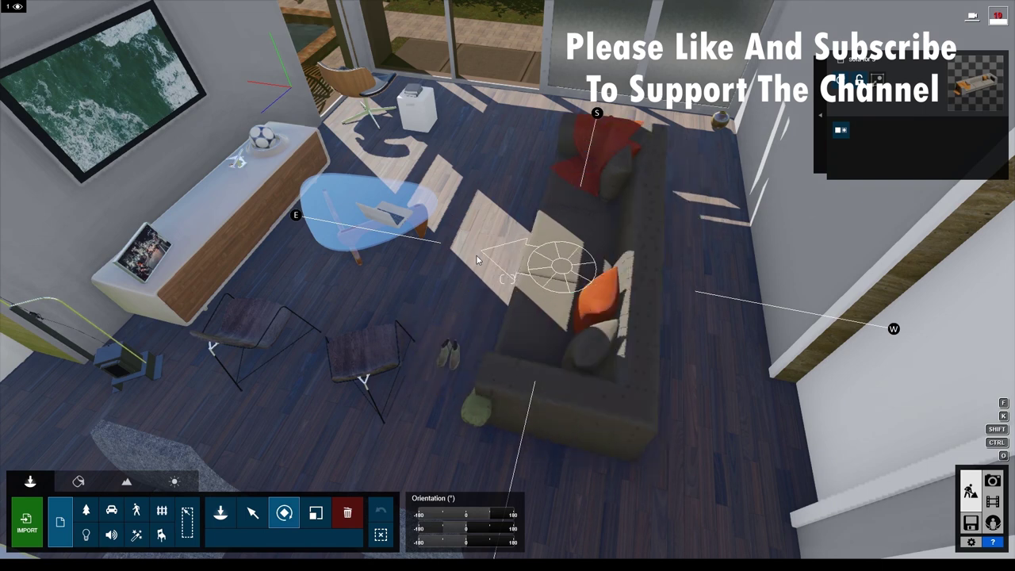
{"action": "left_click_drag", "start_coordinate": [476, 259], "coordinate": [473, 262]}
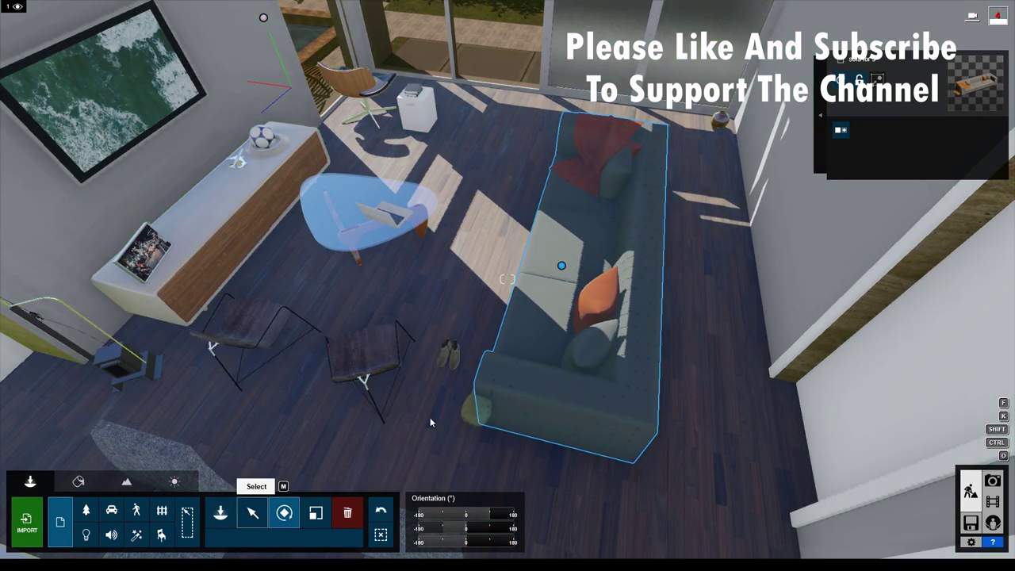
{"action": "key", "text": "m"}
{"action": "left_click", "coordinate": [562, 268]}
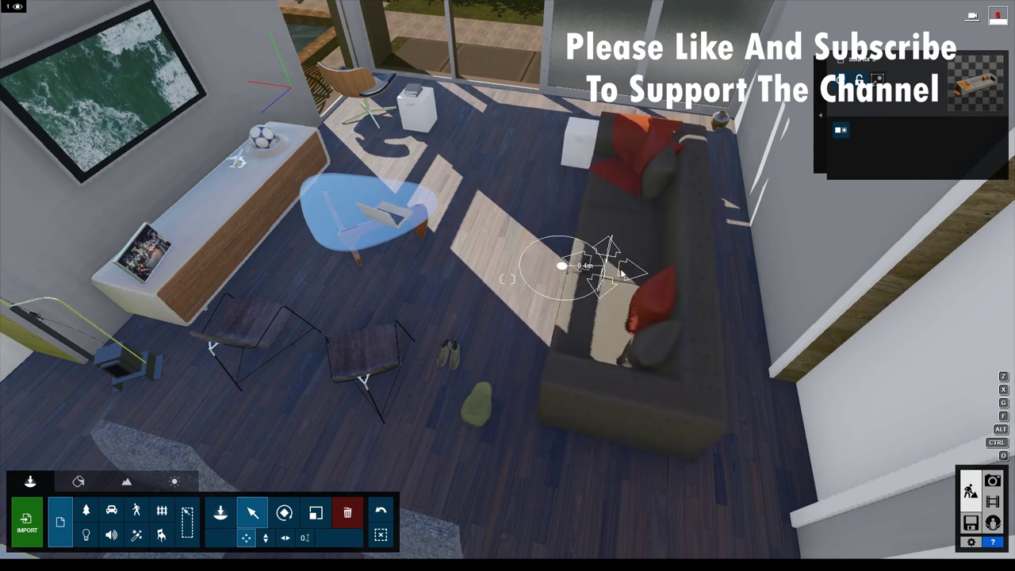
{"action": "mouse_move", "coordinate": [623, 272]}
{"action": "left_mouse_down"}
{"action": "mouse_move", "coordinate": [602, 271]}
{"action": "mouse_move", "coordinate": [612, 275]}
{"action": "left_mouse_up"}
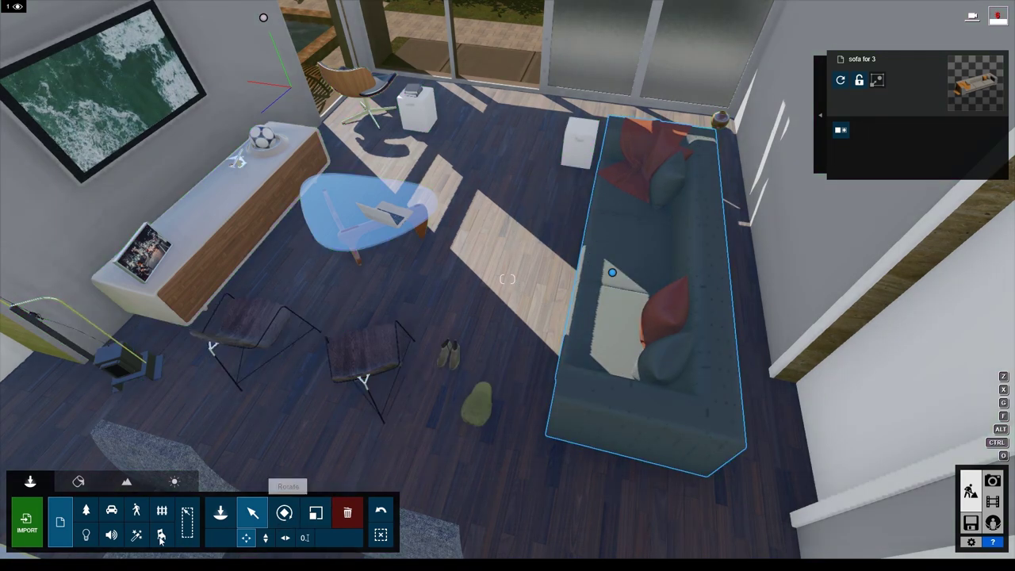
- Move the white cube toward the window, the hat onto the sofa seat, and the shoes beside the sofa
{"action": "left_click", "coordinate": [161, 537]}
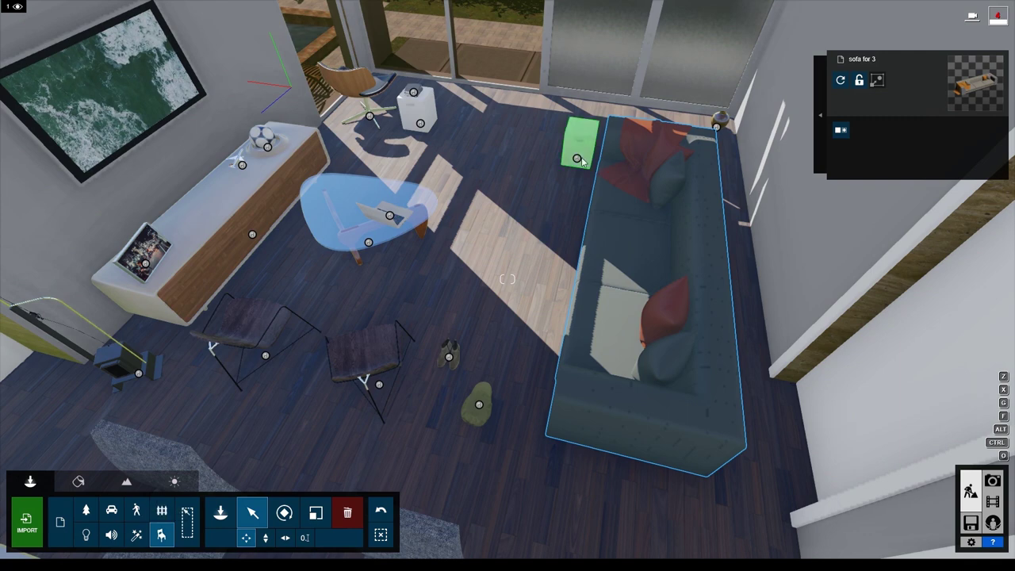
{"action": "left_click_drag", "start_coordinate": [578, 159], "coordinate": [558, 126]}
{"action": "left_click", "coordinate": [480, 409]}
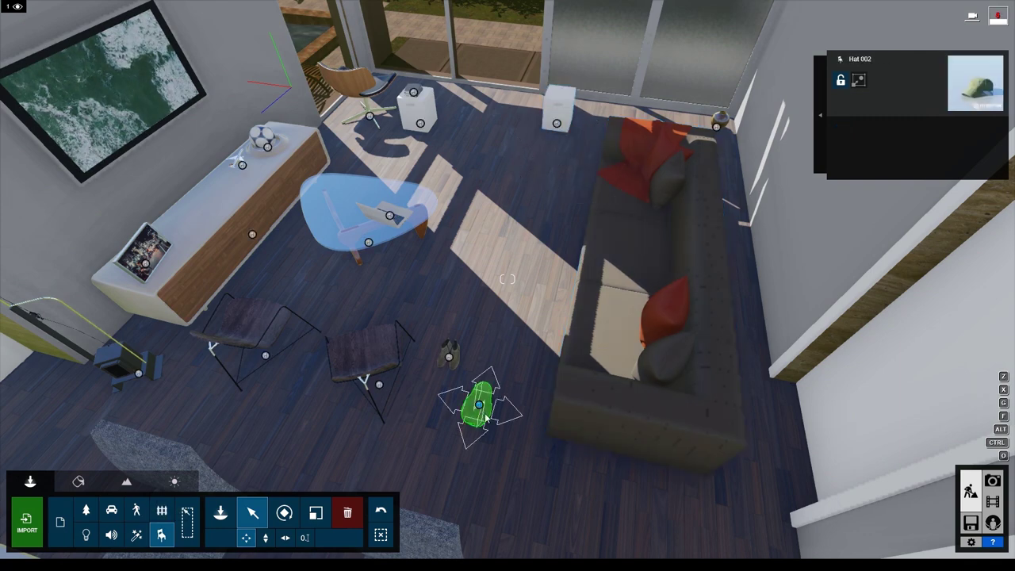
{"action": "mouse_move", "coordinate": [486, 419]}
{"action": "left_mouse_down"}
{"action": "mouse_move", "coordinate": [611, 364]}
{"action": "mouse_move", "coordinate": [604, 356]}
{"action": "left_mouse_up"}
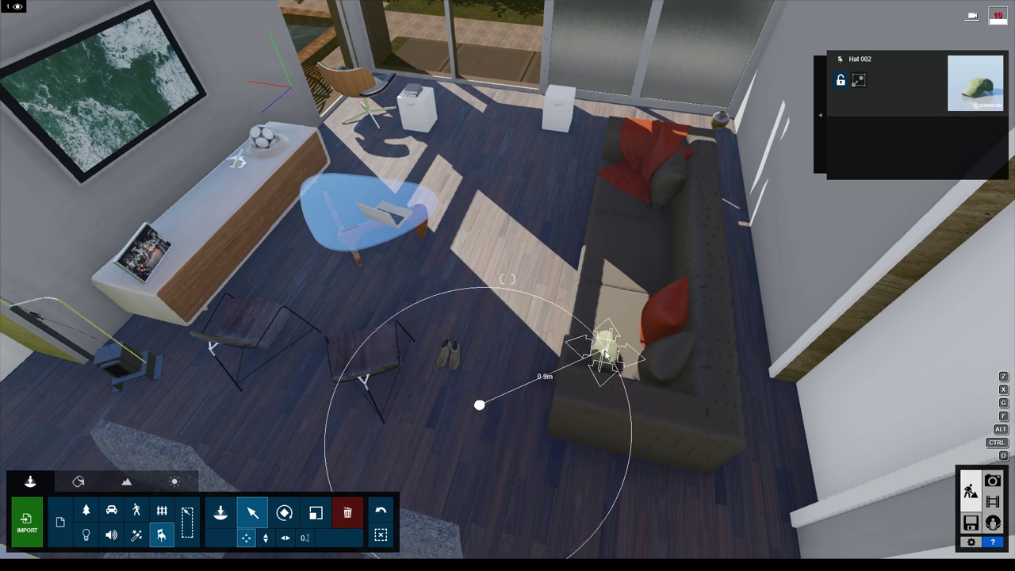
{"action": "left_click", "coordinate": [454, 360]}
{"action": "left_click_drag", "start_coordinate": [454, 360], "coordinate": [513, 452]}
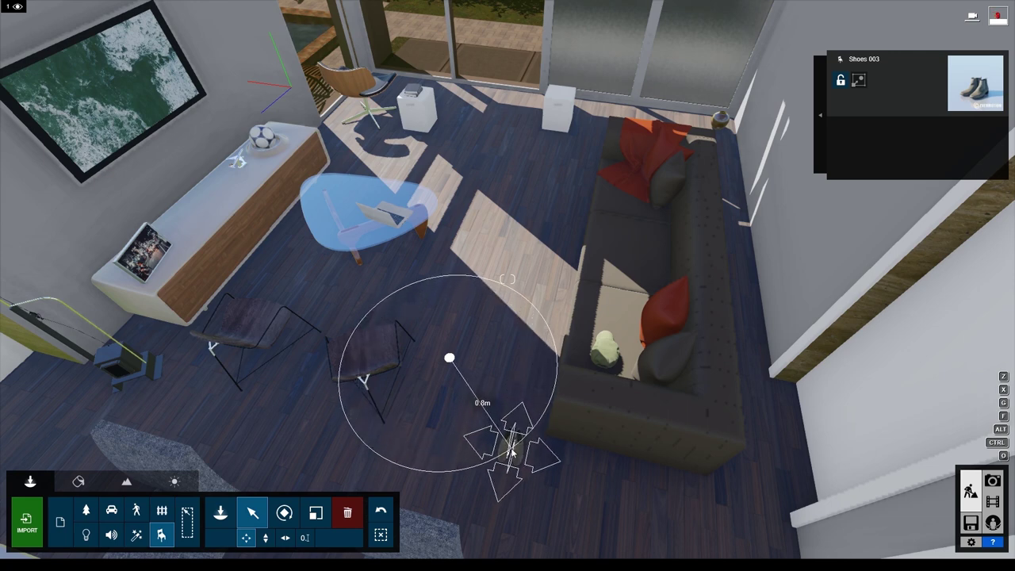
{"action": "left_click_drag", "start_coordinate": [522, 386], "coordinate": [520, 379]}
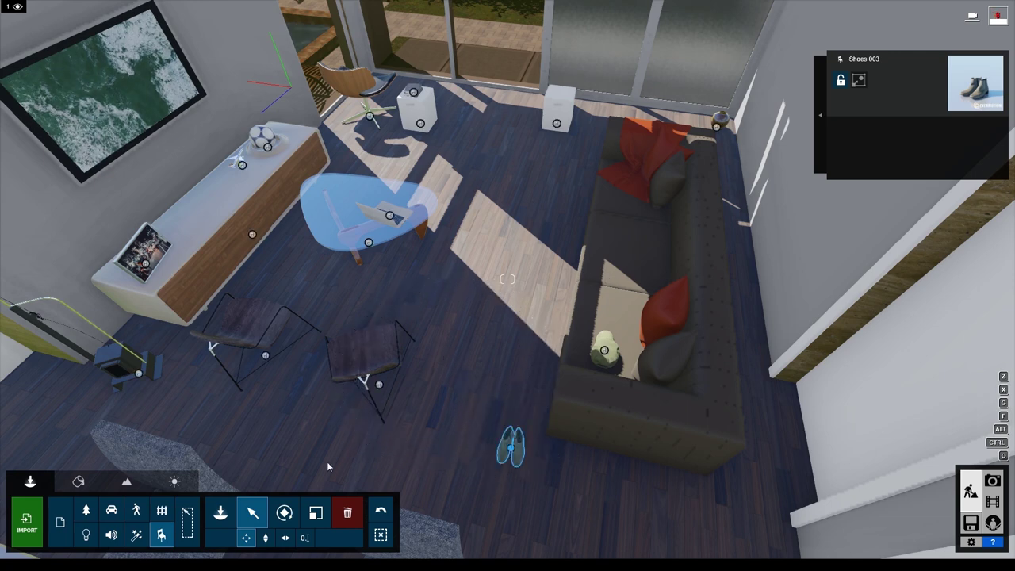
- Slide the imported sofa a little to the left
{"action": "left_click", "coordinate": [63, 527]}
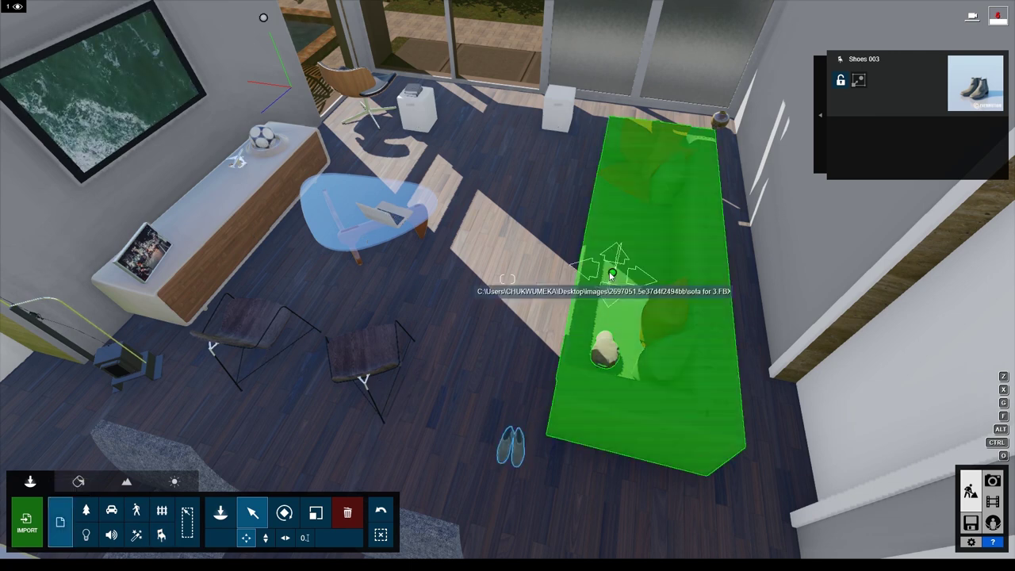
{"action": "left_click_drag", "start_coordinate": [595, 272], "coordinate": [567, 270]}
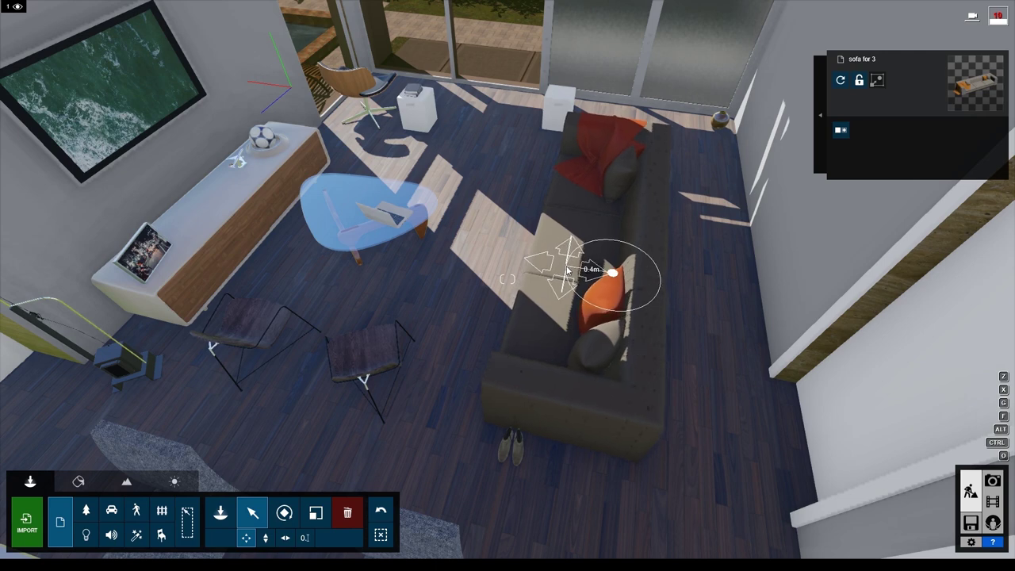
{"action": "left_click_drag", "start_coordinate": [567, 270], "coordinate": [568, 271]}
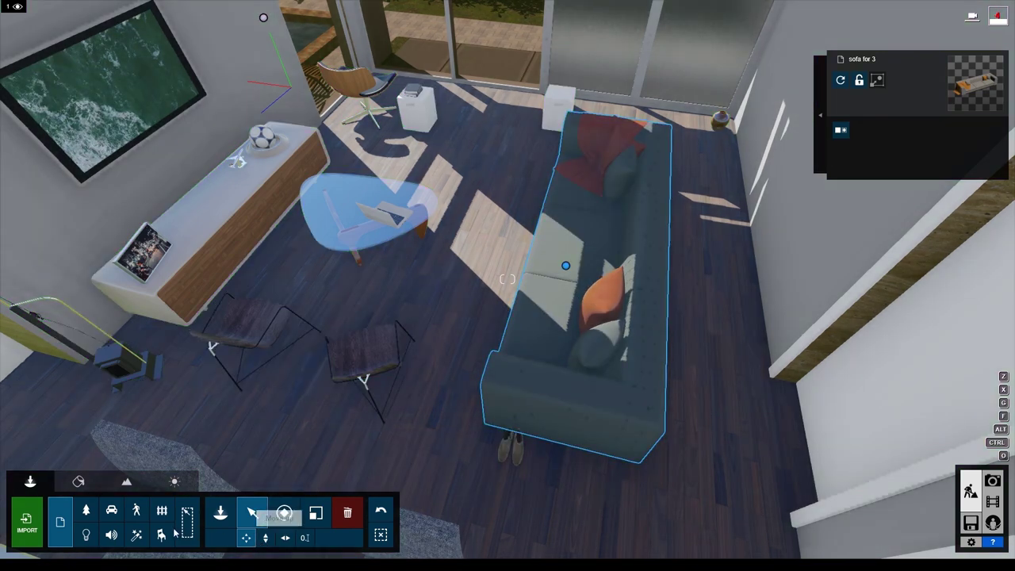
- Pull the shoes out from under the sofa's end and switch to material editing
{"action": "left_click", "coordinate": [161, 536]}
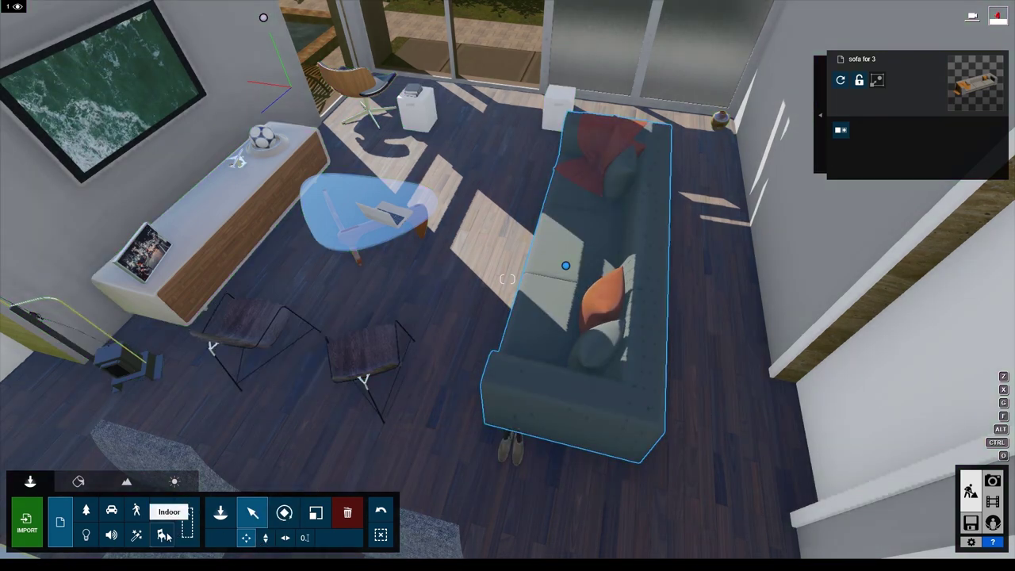
{"action": "left_click_drag", "start_coordinate": [510, 449], "coordinate": [423, 453]}
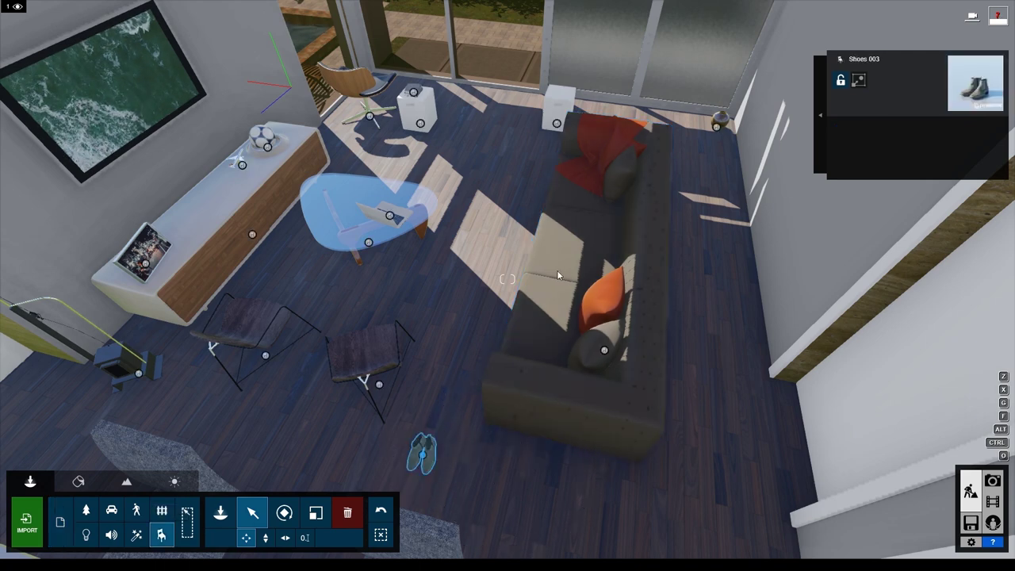
{"action": "left_click", "coordinate": [78, 482]}
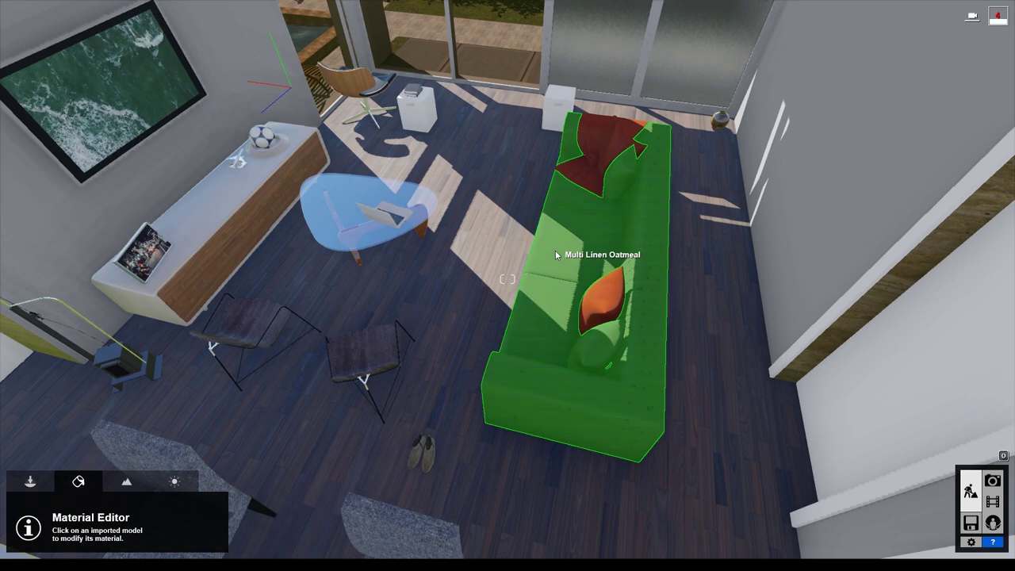
- Swap the Multi Linen Oatmeal fabric for a grey-mapped Standard material, colorization and gloss about 0.1
{"action": "left_click", "coordinate": [556, 254]}
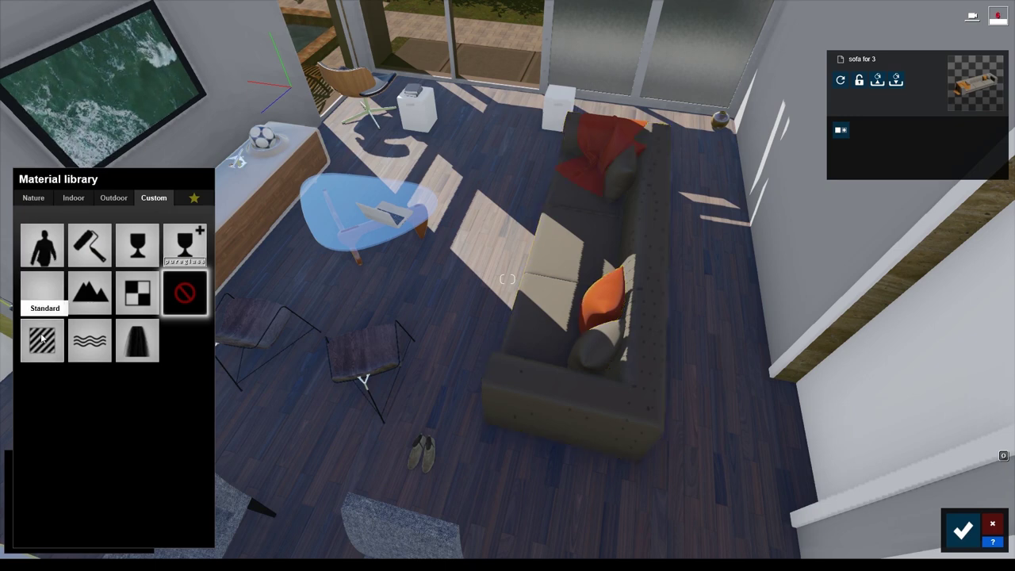
{"action": "left_click", "coordinate": [42, 339]}
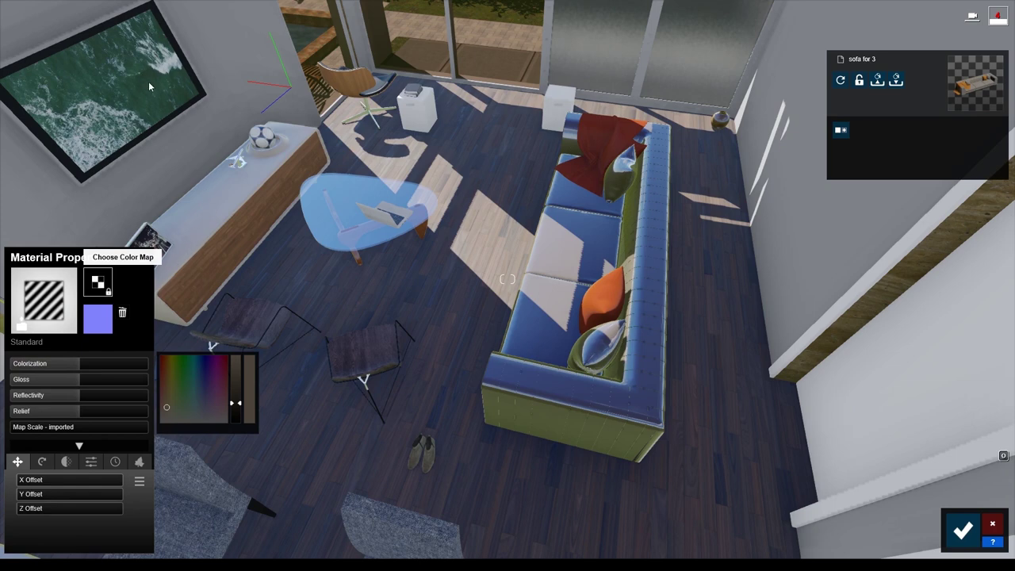
{"action": "left_click", "coordinate": [69, 369]}
{"action": "left_click", "coordinate": [34, 372]}
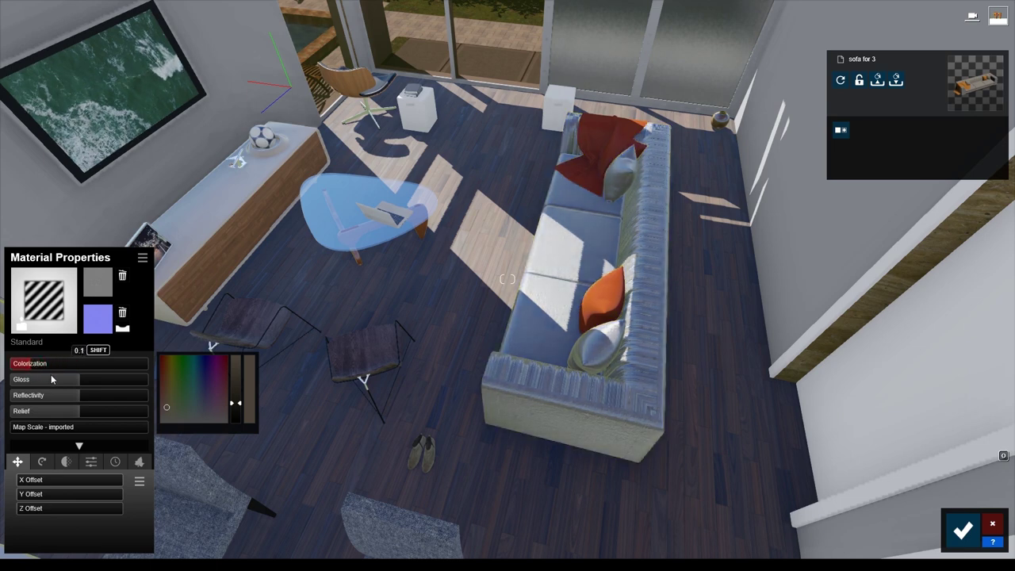
{"action": "left_click", "coordinate": [52, 376]}
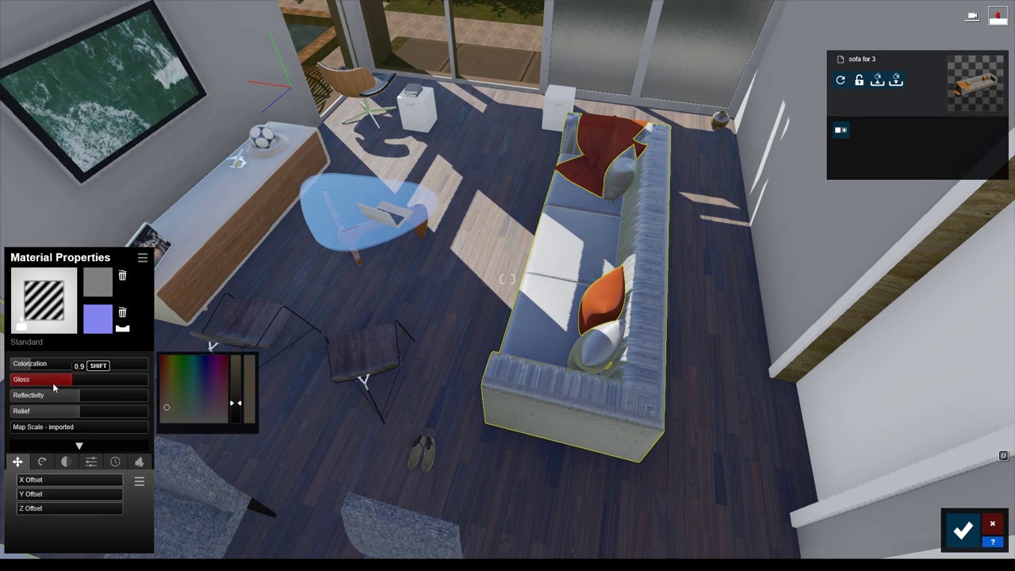
{"action": "left_click_drag", "start_coordinate": [73, 385], "coordinate": [24, 387]}
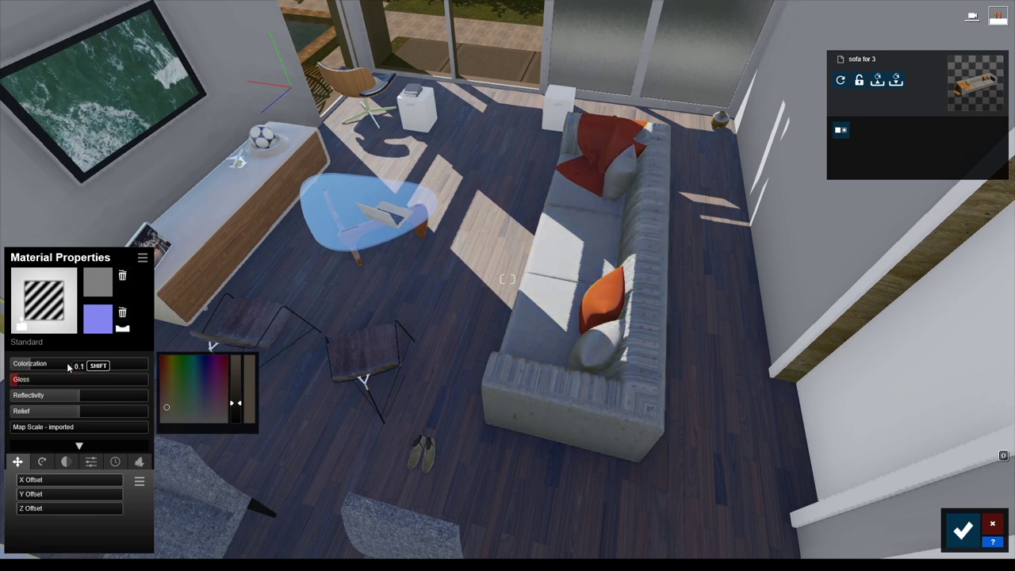
{"action": "right_click_drag", "start_coordinate": [280, 336], "coordinate": [317, 341]}
- Orbit closer to the sofa and set the fabric's Reflectivity to 0.1
{"action": "key", "text": "w"}
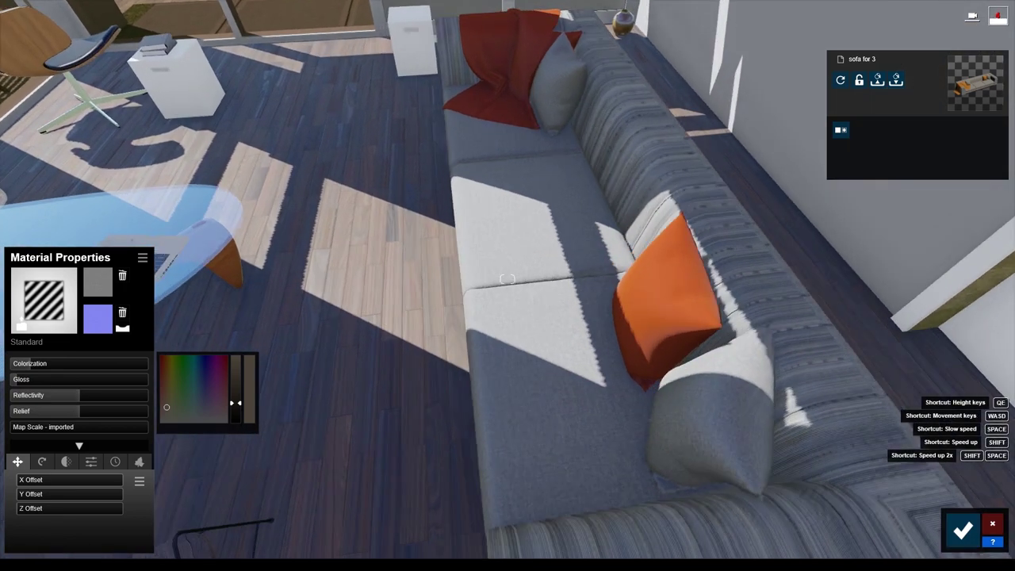
{"action": "right_click_drag", "start_coordinate": [507, 286], "coordinate": [603, 286]}
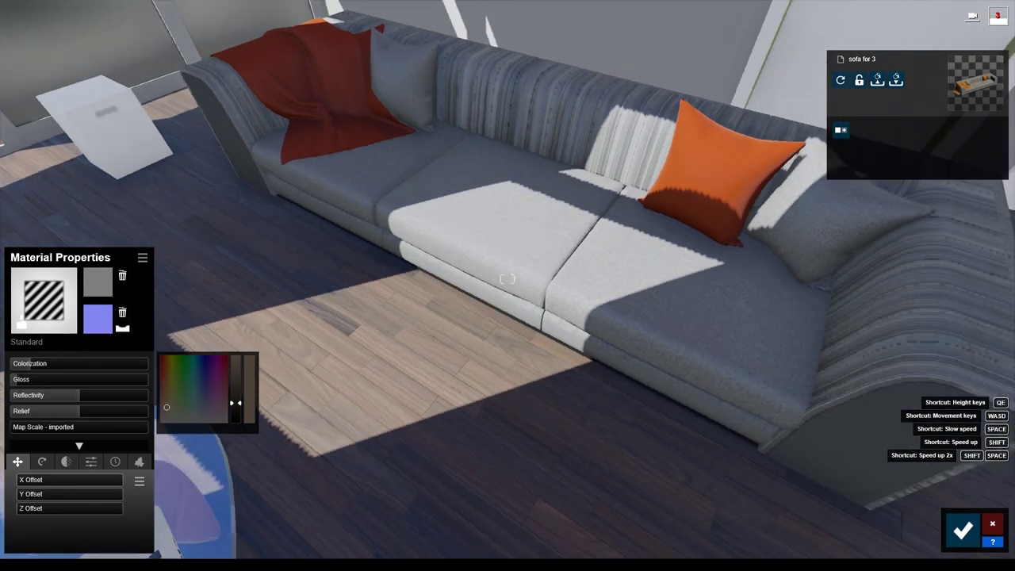
{"action": "right_click_drag", "start_coordinate": [508, 279], "coordinate": [292, 330]}
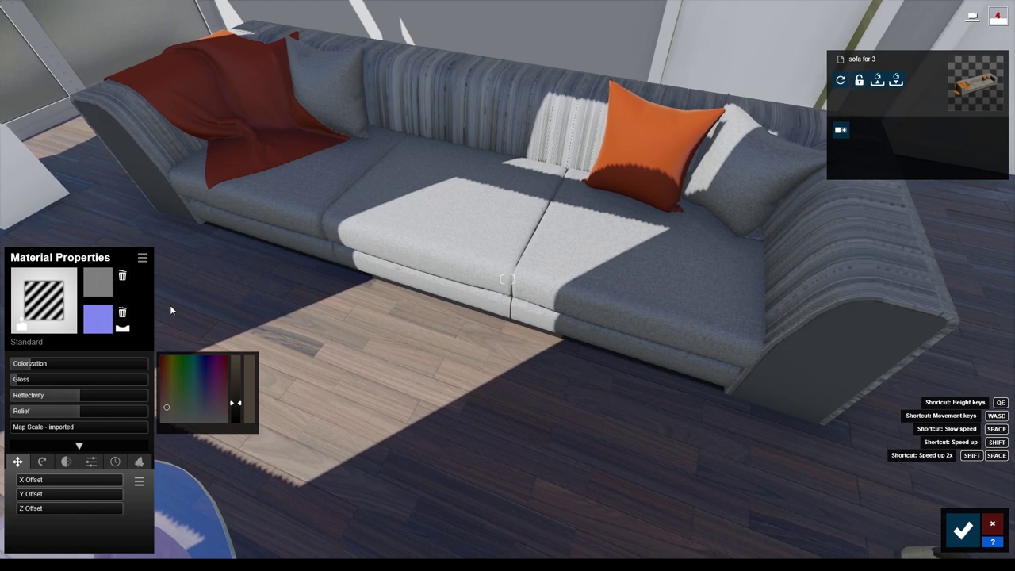
{"action": "left_click_drag", "start_coordinate": [74, 397], "coordinate": [6, 394]}
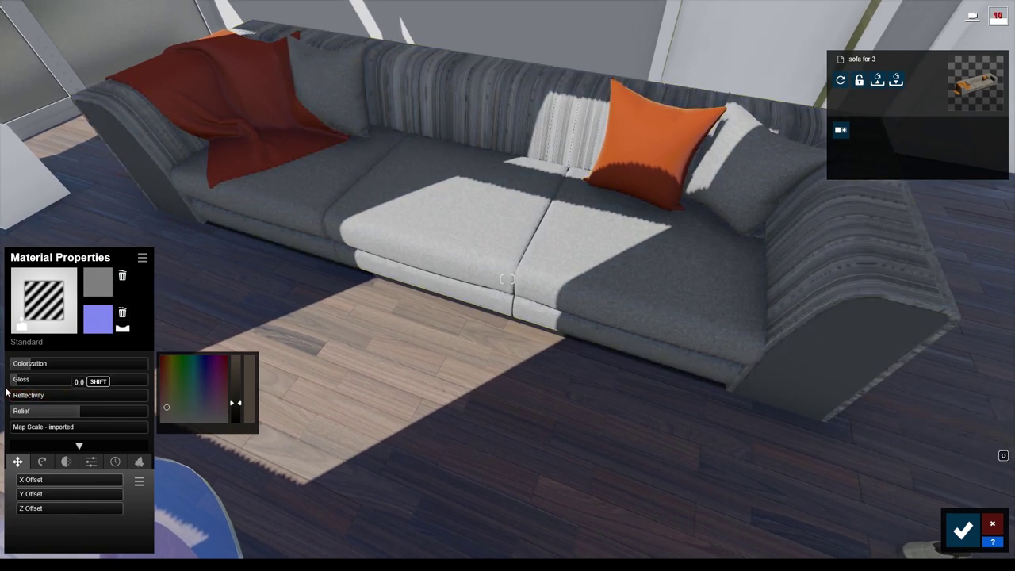
{"action": "left_click_drag", "start_coordinate": [6, 394], "coordinate": [20, 397]}
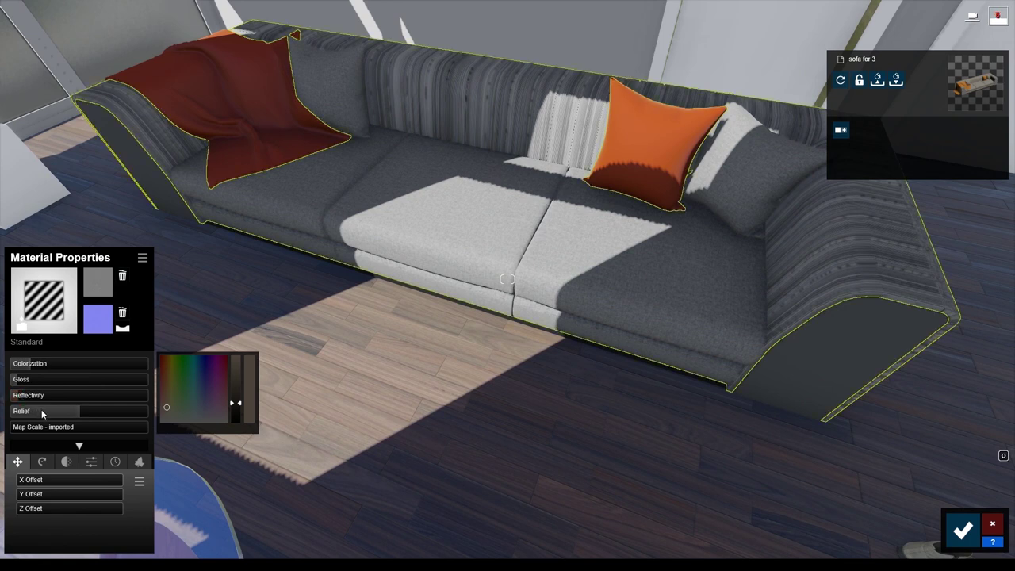
- Delete the fabric's normal map and accept the material changes
{"action": "left_click", "coordinate": [122, 314]}
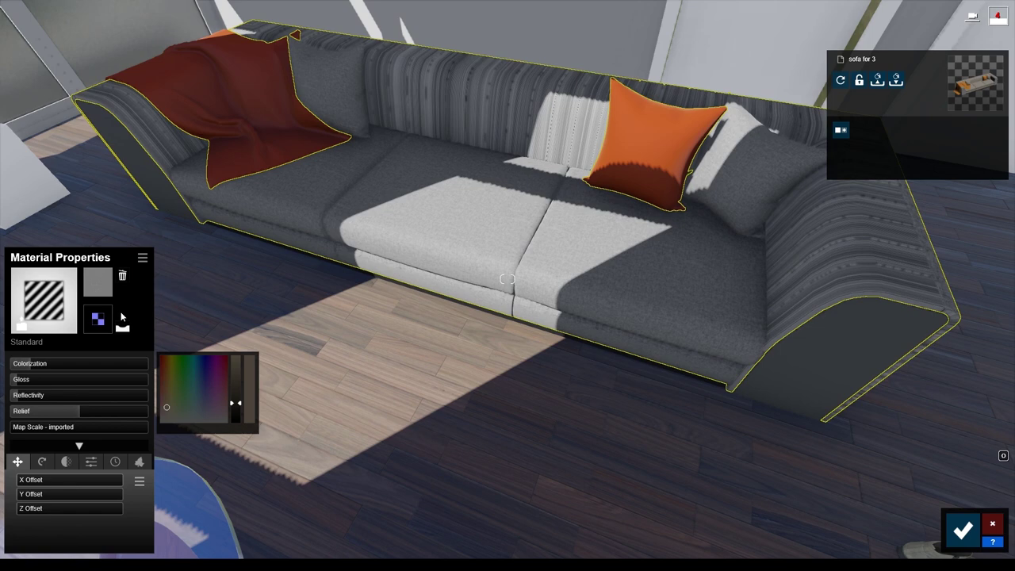
{"action": "mouse_move", "coordinate": [250, 326]}
{"action": "left_mouse_down"}
{"action": "mouse_move", "coordinate": [490, 272]}
{"action": "mouse_move", "coordinate": [961, 533]}
{"action": "left_mouse_up"}
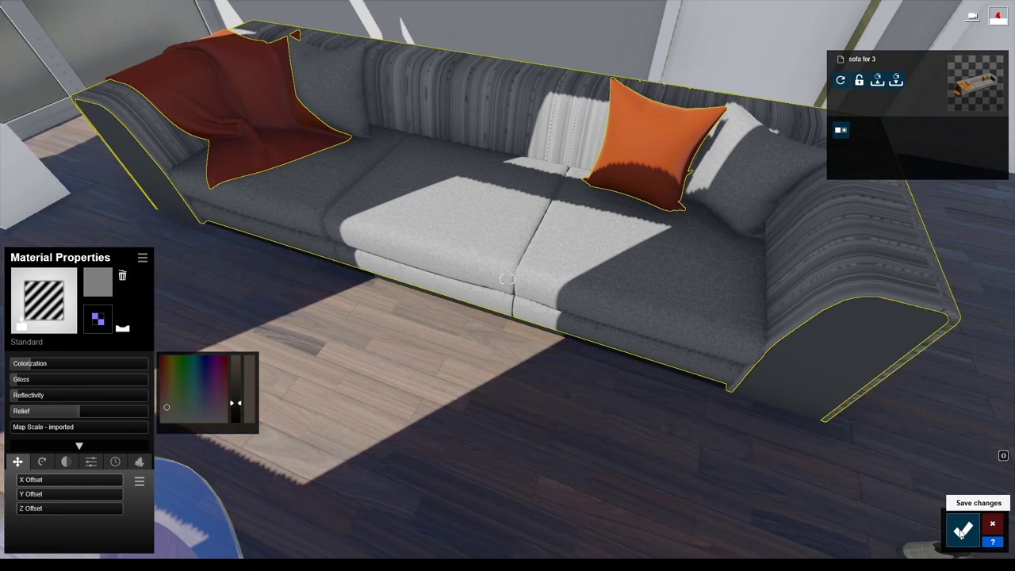
{"action": "left_click", "coordinate": [961, 533]}
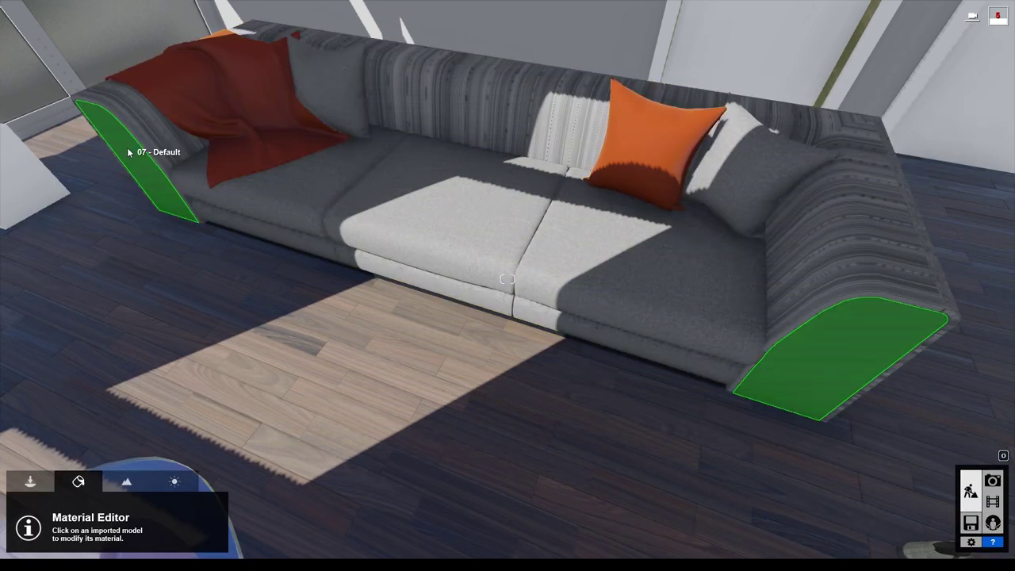
- Apply a Standard material to the sofa's 07 - Default side panels with colorization at 0
{"action": "left_click", "coordinate": [128, 152]}
{"action": "left_click", "coordinate": [46, 337]}
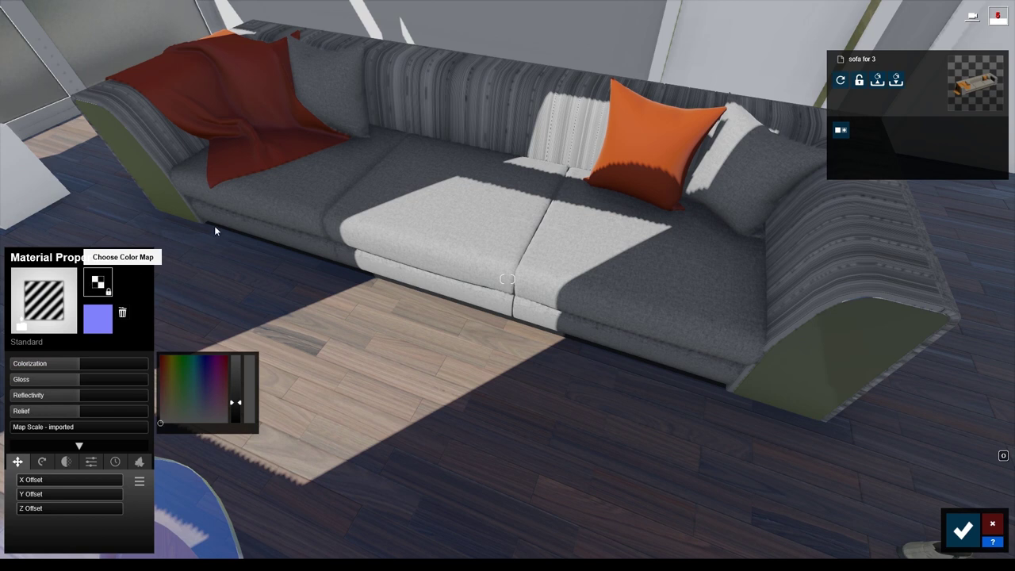
{"action": "left_click", "coordinate": [43, 364]}
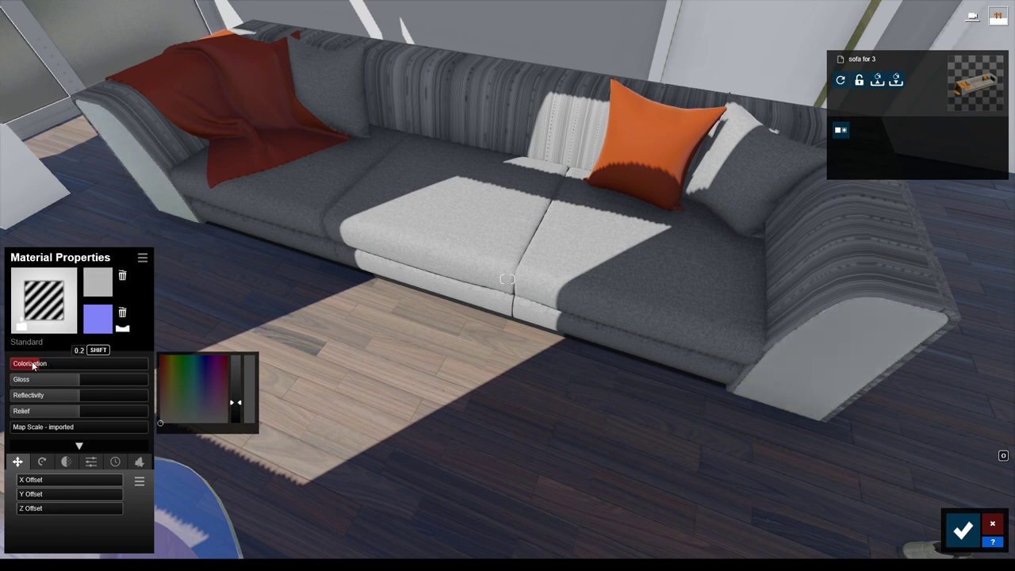
{"action": "mouse_move", "coordinate": [35, 366]}
{"action": "left_mouse_down"}
{"action": "mouse_move", "coordinate": [18, 366]}
{"action": "mouse_move", "coordinate": [35, 365]}
{"action": "left_mouse_up"}
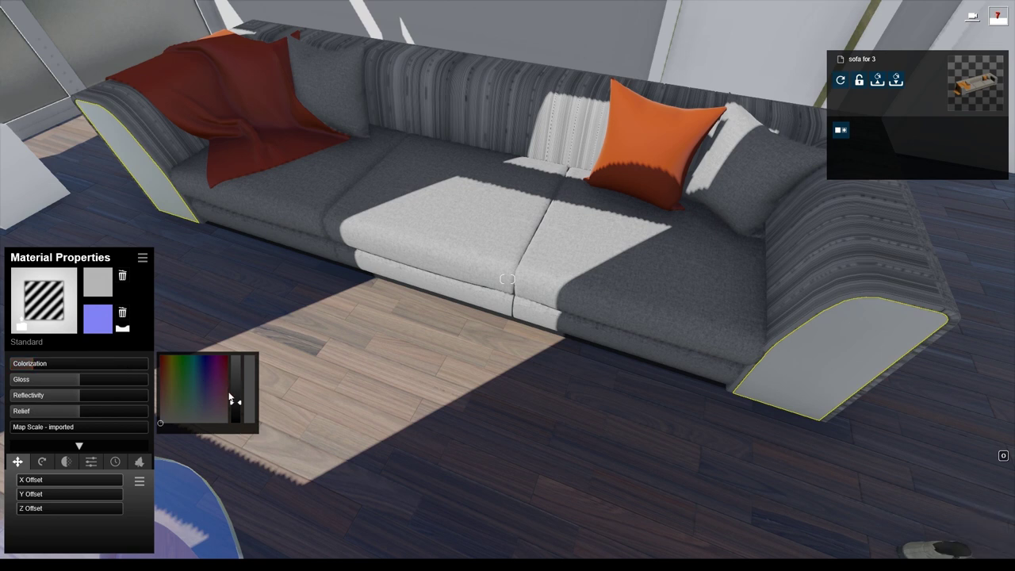
- Pick a brightened indigo tint and raise the side panels' colorization to about 0.3
{"action": "left_click", "coordinate": [203, 378]}
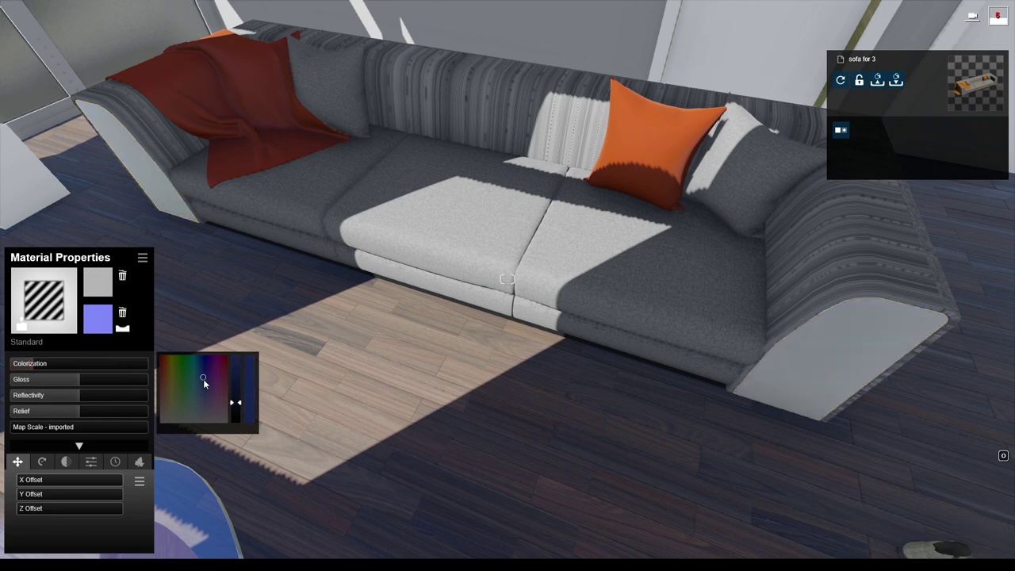
{"action": "left_click_drag", "start_coordinate": [238, 403], "coordinate": [237, 387]}
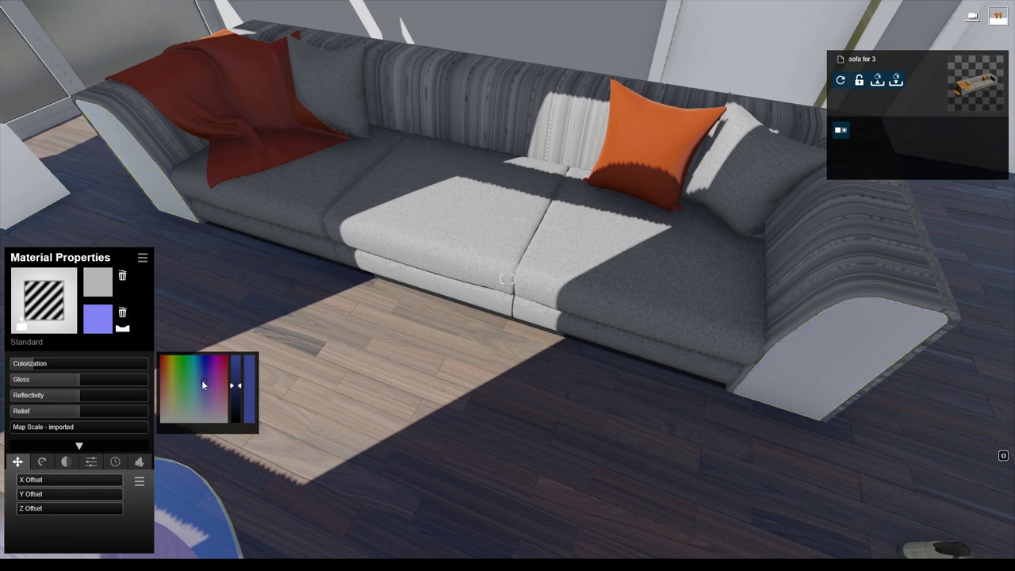
{"action": "left_click", "coordinate": [206, 380]}
{"action": "left_click", "coordinate": [38, 365]}
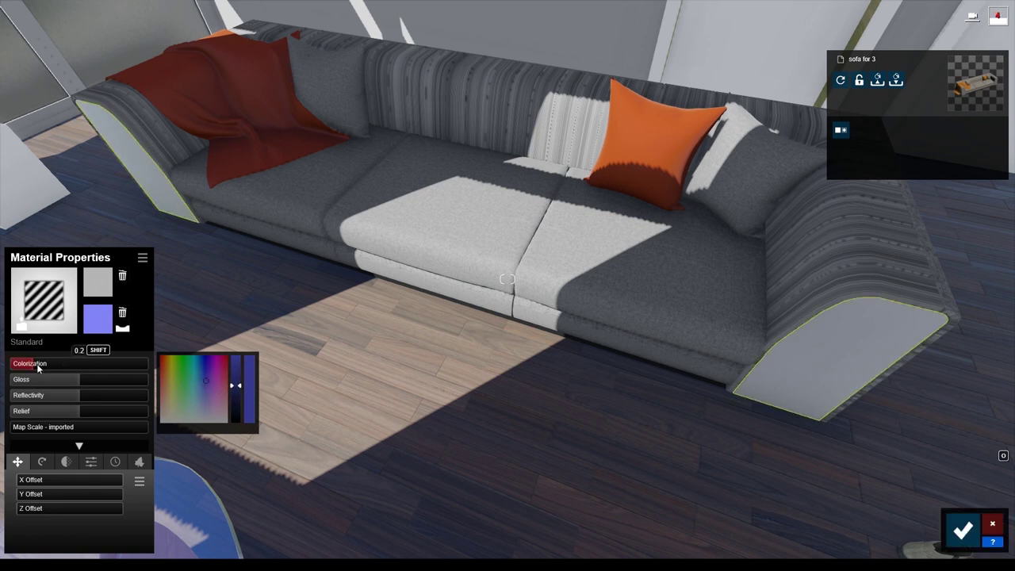
{"action": "left_click_drag", "start_coordinate": [38, 367], "coordinate": [54, 366]}
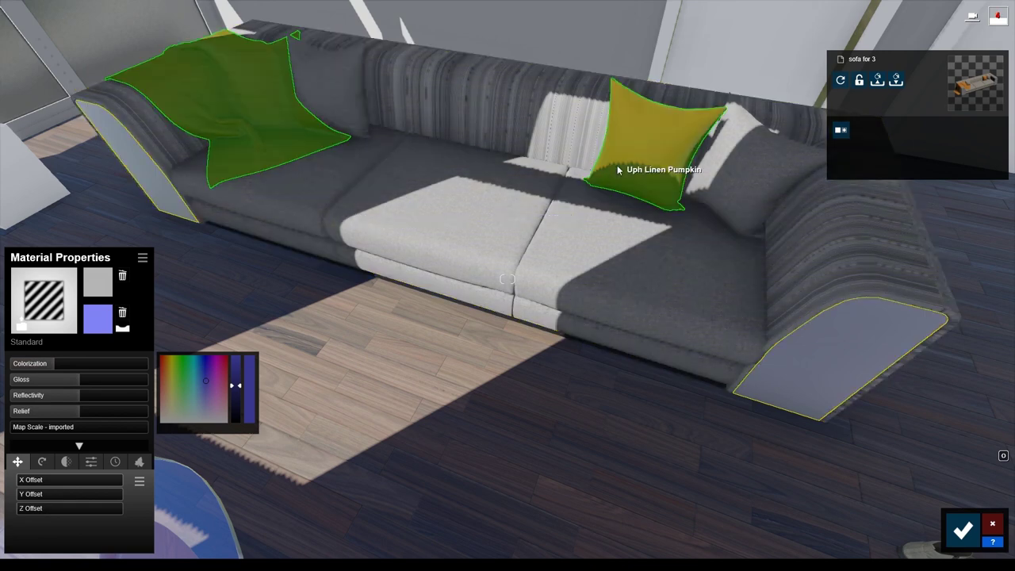
- Give the throw and pillow a Standard material with low gloss and reflectivity, tinted orange-brown
{"action": "left_click", "coordinate": [618, 169]}
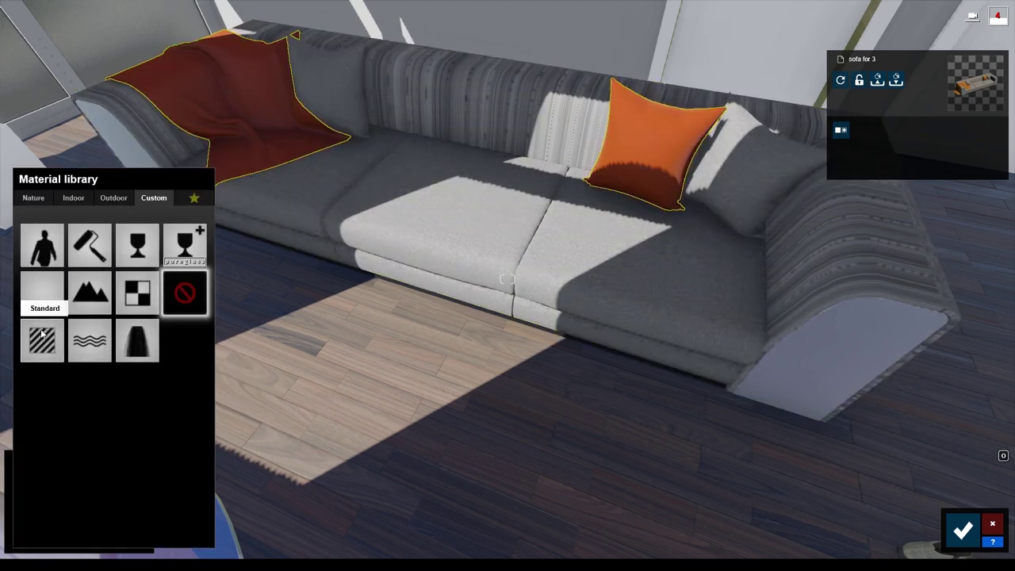
{"action": "left_click", "coordinate": [42, 341]}
{"action": "left_click_drag", "start_coordinate": [42, 382], "coordinate": [1, 384]}
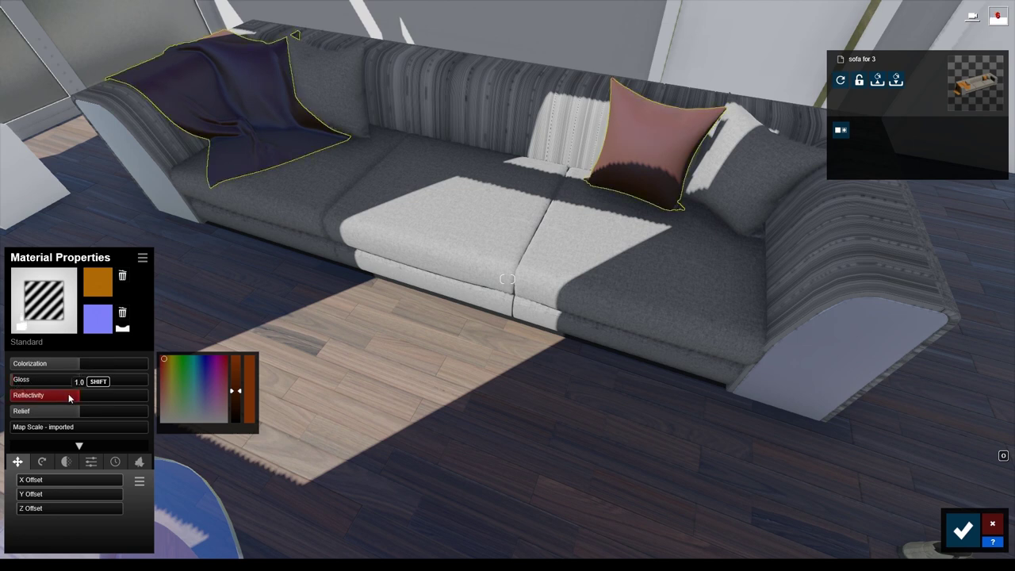
{"action": "left_click_drag", "start_coordinate": [65, 397], "coordinate": [28, 399]}
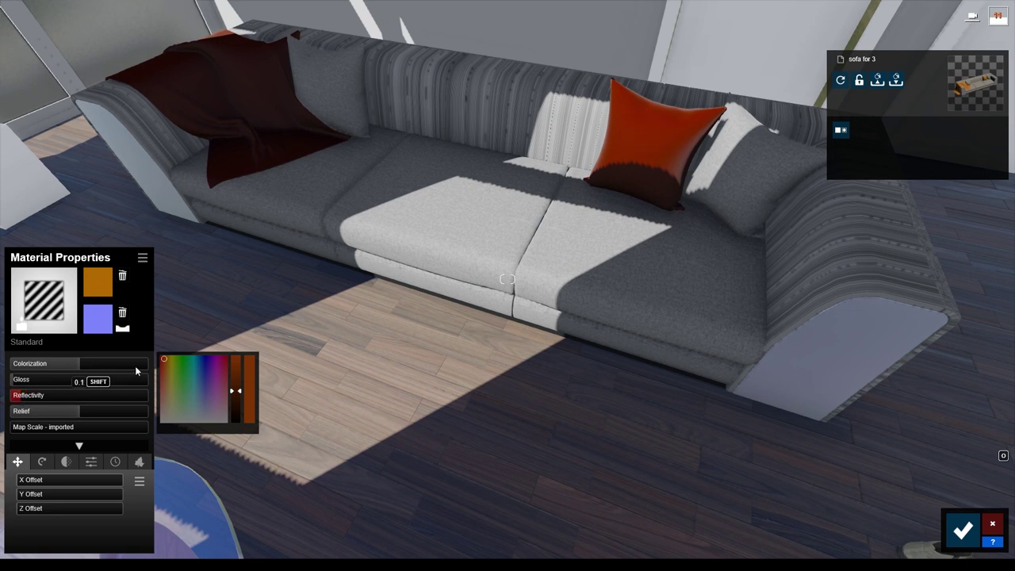
{"action": "left_click_drag", "start_coordinate": [111, 370], "coordinate": [61, 364]}
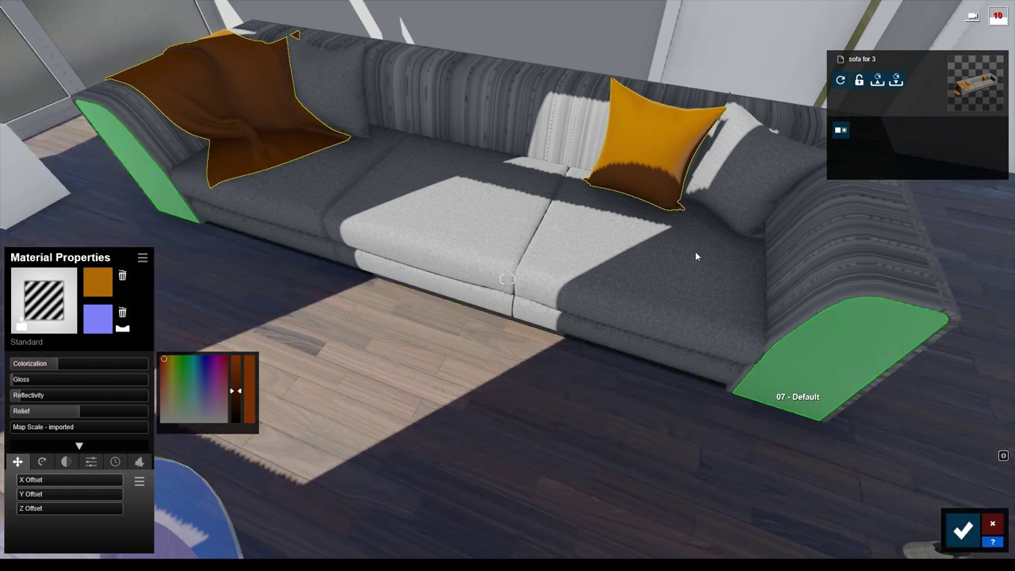
{"action": "left_click", "coordinate": [695, 251]}
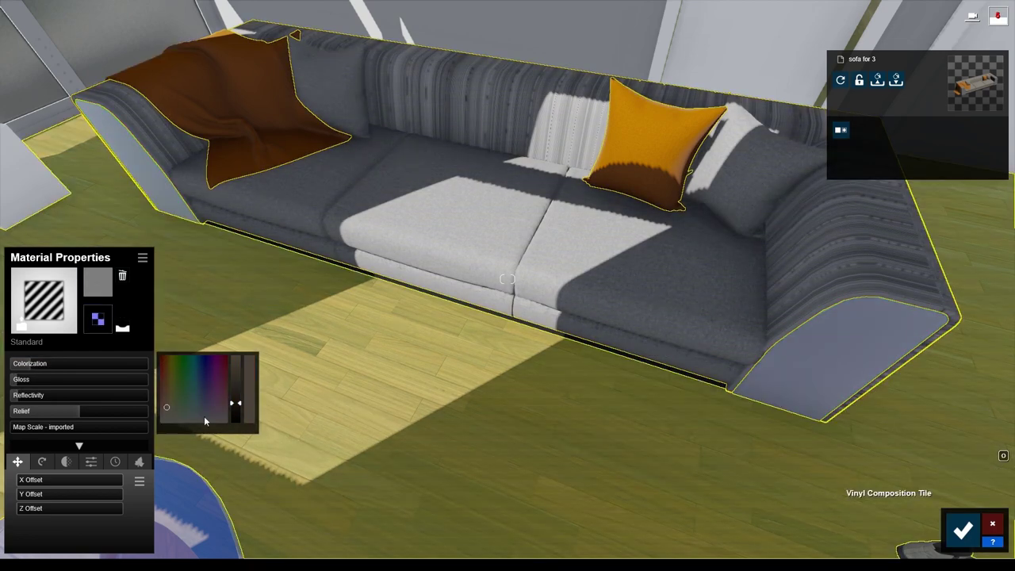
{"action": "mouse_move", "coordinate": [45, 411]}
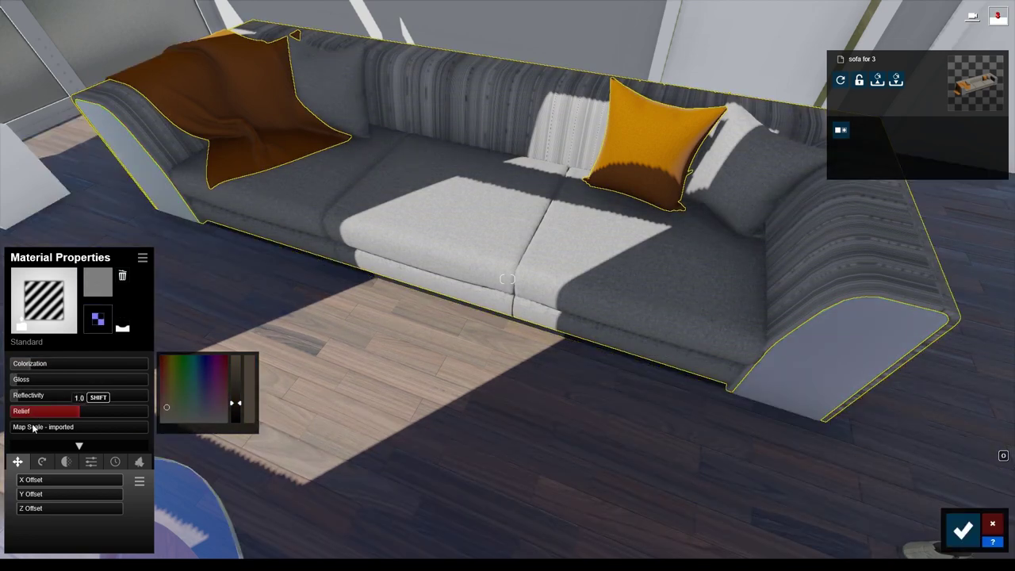
- Remove the sofa fabric's relief and switch it to a slightly smaller custom texture scale
{"action": "left_click_drag", "start_coordinate": [40, 409], "coordinate": [15, 429]}
{"action": "left_click", "coordinate": [15, 429]}
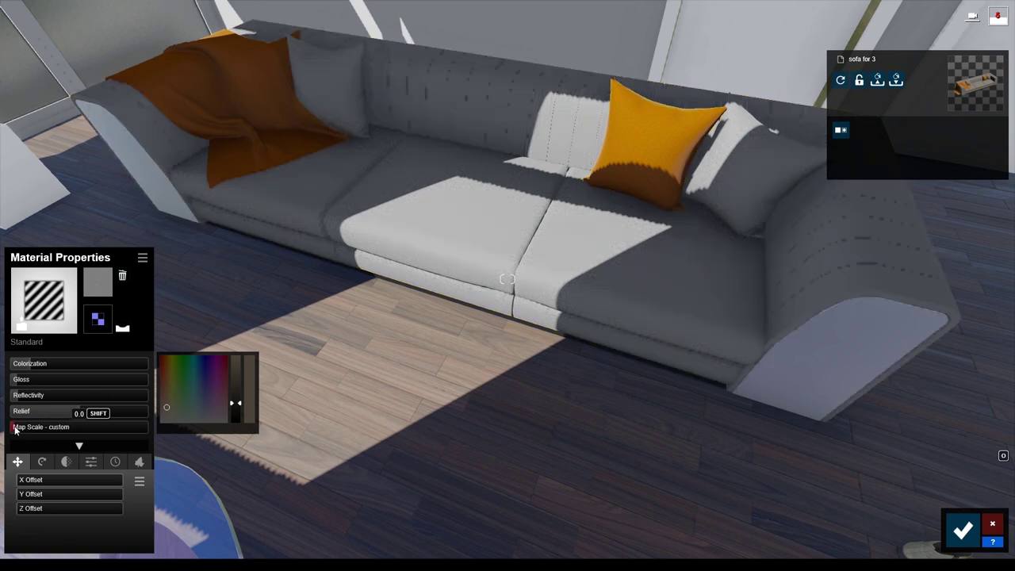
{"action": "left_click", "coordinate": [14, 430]}
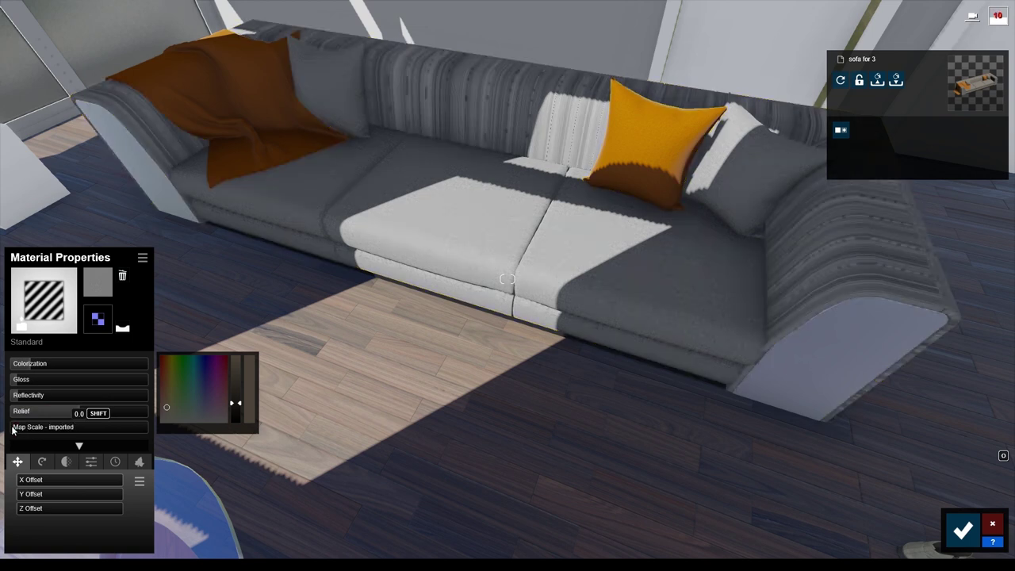
{"action": "left_click", "coordinate": [14, 429]}
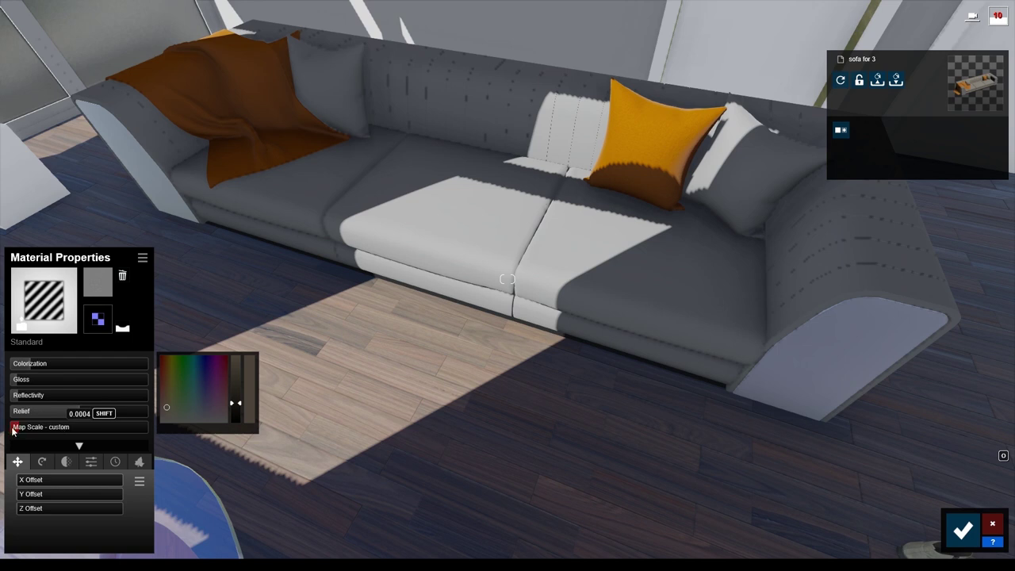
{"action": "left_click_drag", "start_coordinate": [12, 430], "coordinate": [2, 435]}
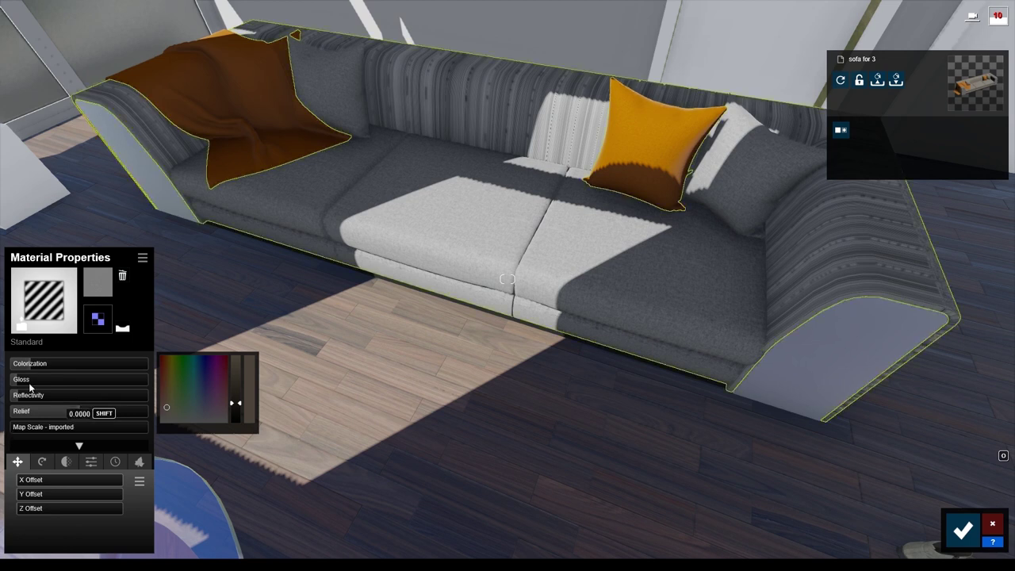
- Add a light peach-brown colour tint to the sofa fabric
{"action": "left_click_drag", "start_coordinate": [38, 366], "coordinate": [44, 366]}
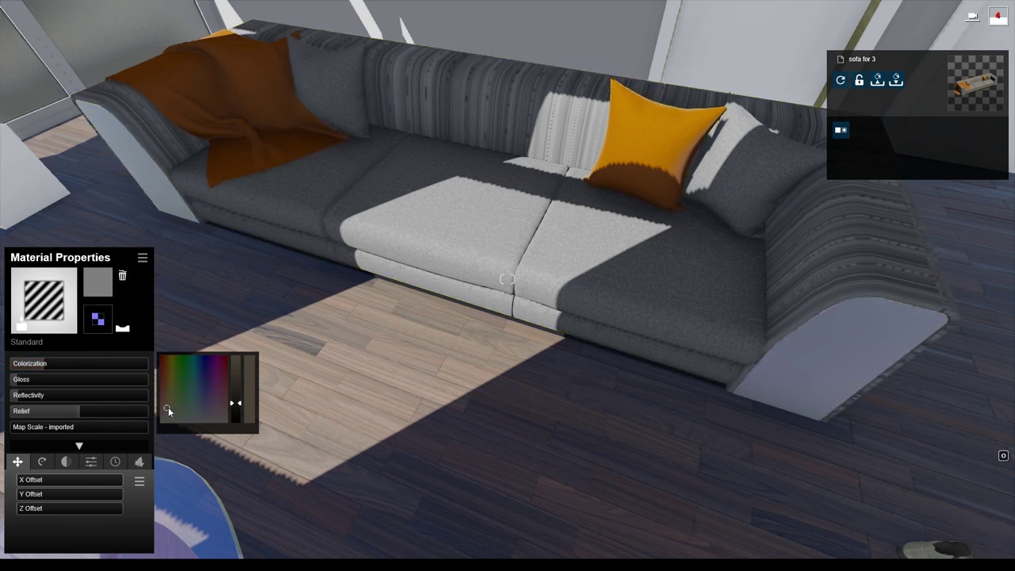
{"action": "mouse_move", "coordinate": [167, 411]}
{"action": "left_mouse_down"}
{"action": "mouse_move", "coordinate": [175, 414]}
{"action": "mouse_move", "coordinate": [161, 405]}
{"action": "left_mouse_up"}
{"action": "mouse_move", "coordinate": [162, 405]}
{"action": "left_mouse_down"}
{"action": "mouse_move", "coordinate": [241, 404]}
{"action": "mouse_move", "coordinate": [162, 403]}
{"action": "left_mouse_up"}
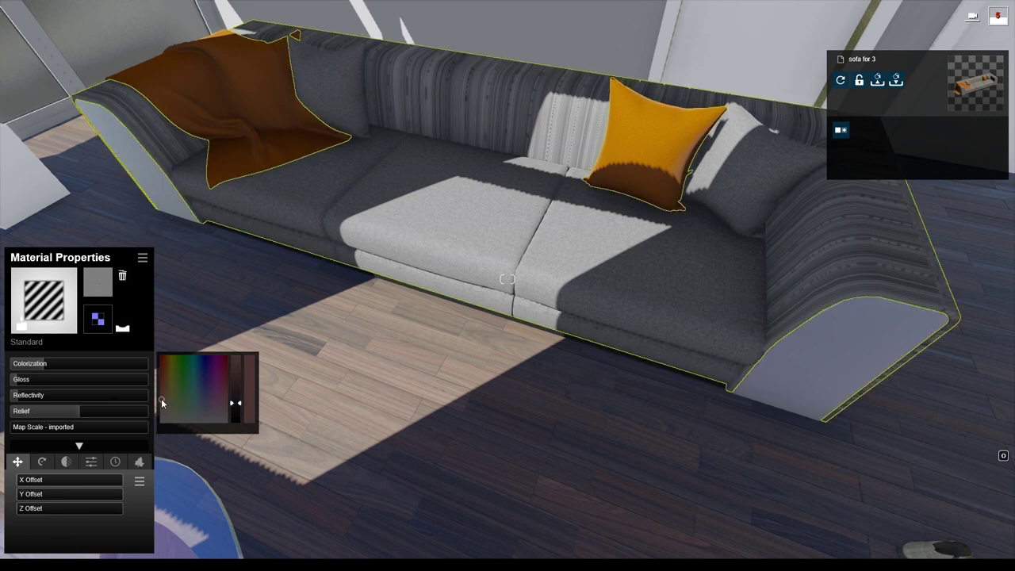
{"action": "left_click", "coordinate": [239, 381]}
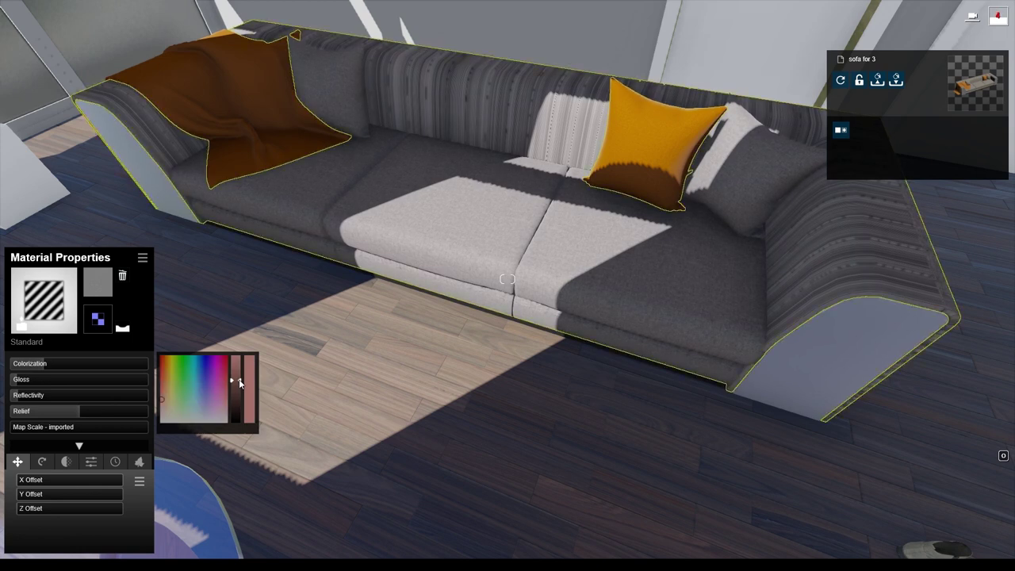
{"action": "left_click", "coordinate": [236, 378]}
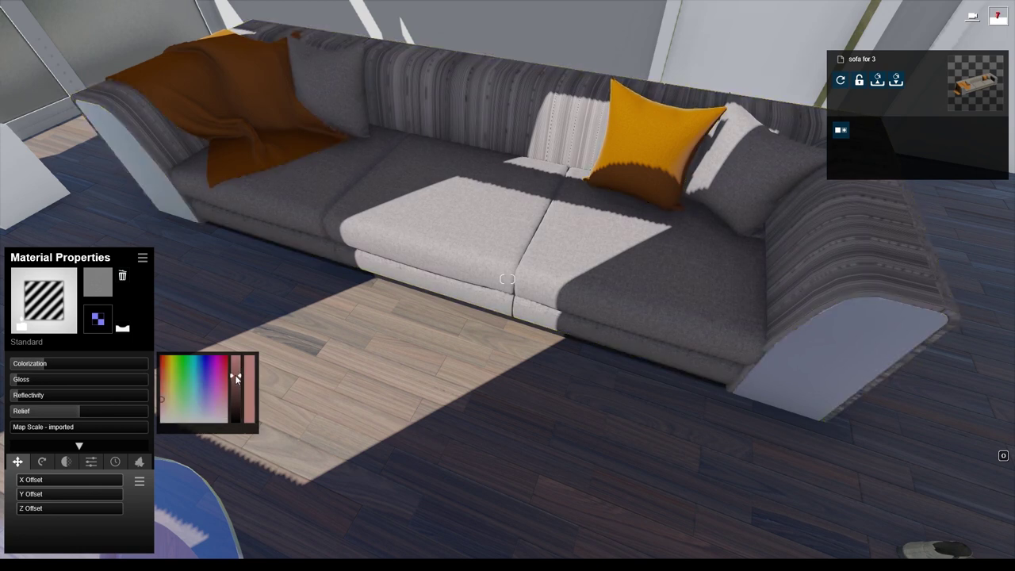
{"action": "left_click", "coordinate": [164, 404]}
- Re-adjust the fabric relief and fine-tune its custom map scale to a fine texture
{"action": "left_click", "coordinate": [45, 411]}
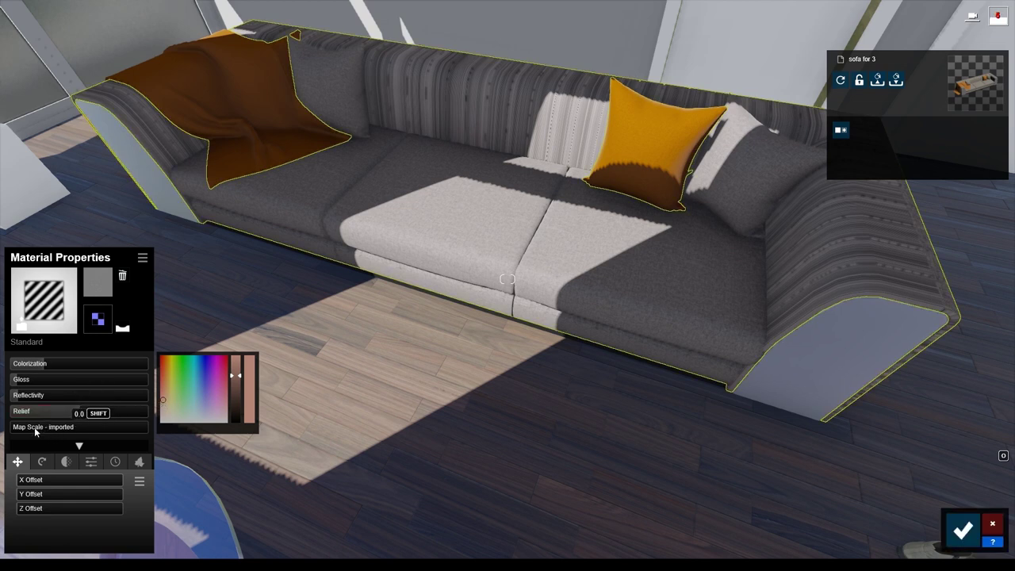
{"action": "left_click", "coordinate": [35, 431]}
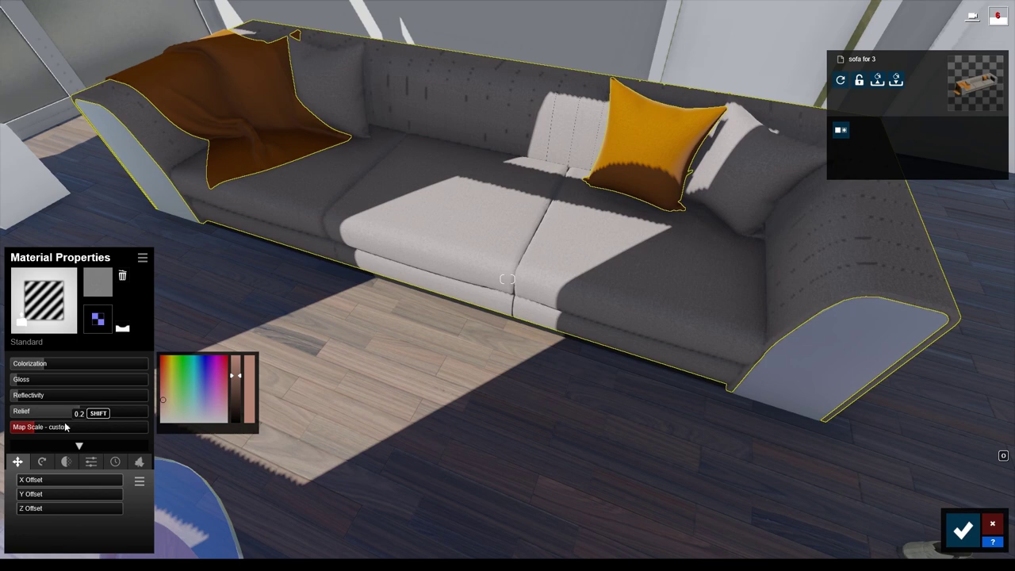
{"action": "left_click", "coordinate": [66, 429]}
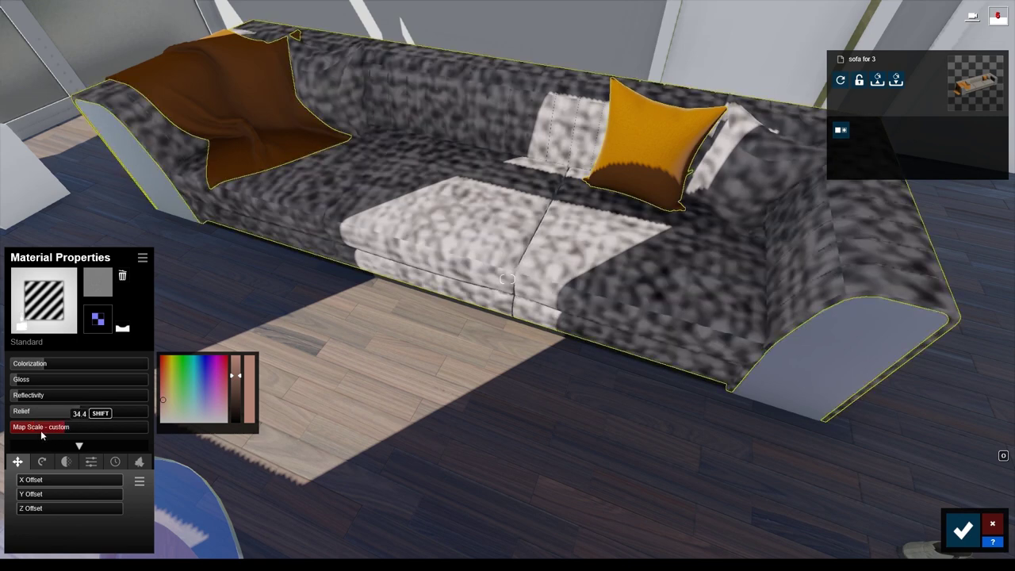
{"action": "left_click", "coordinate": [32, 434]}
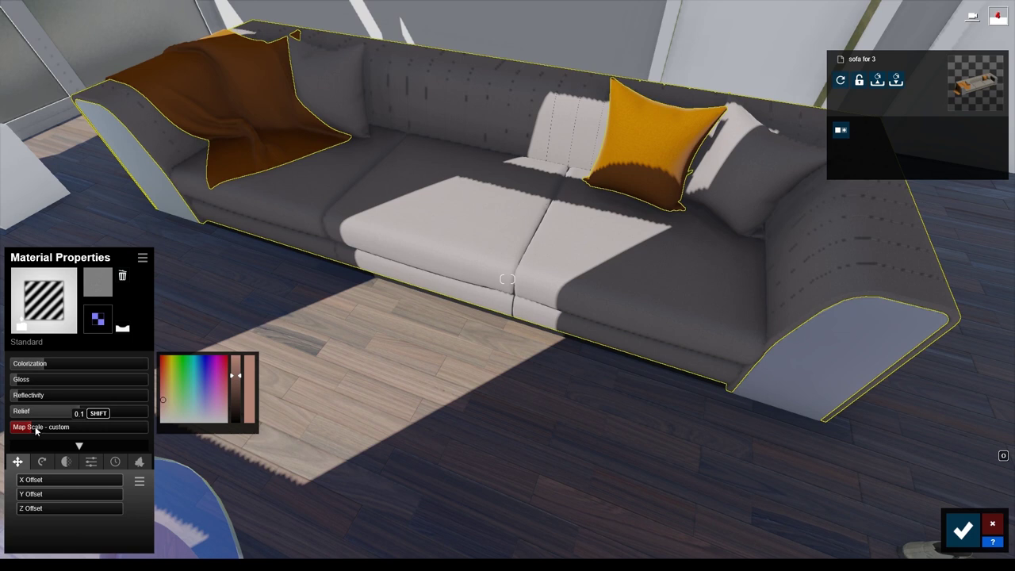
{"action": "mouse_move", "coordinate": [35, 431]}
{"action": "left_mouse_down"}
{"action": "mouse_move", "coordinate": [1, 433]}
{"action": "mouse_move", "coordinate": [30, 429]}
{"action": "left_mouse_up"}
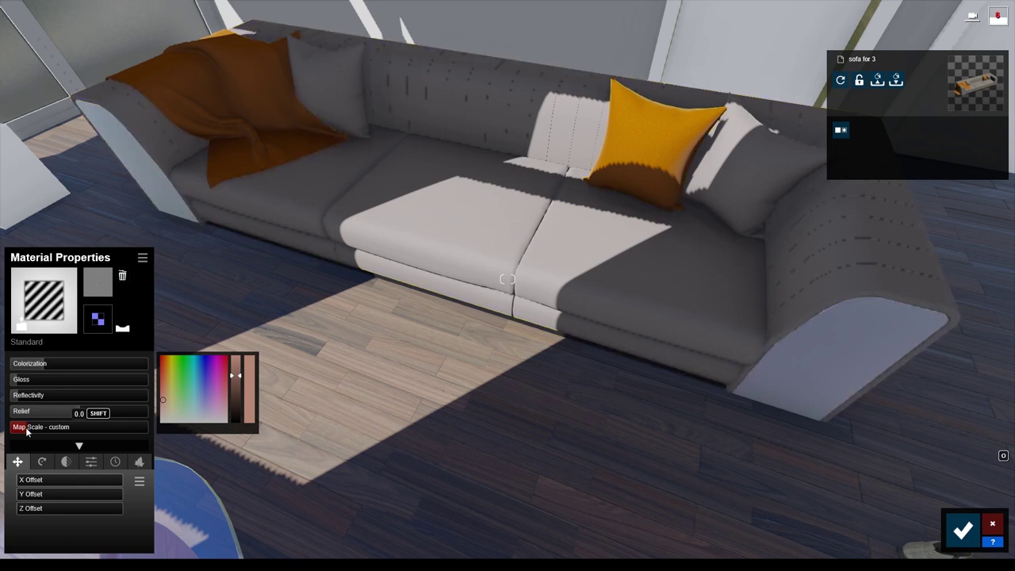
{"action": "left_click_drag", "start_coordinate": [26, 431], "coordinate": [24, 432]}
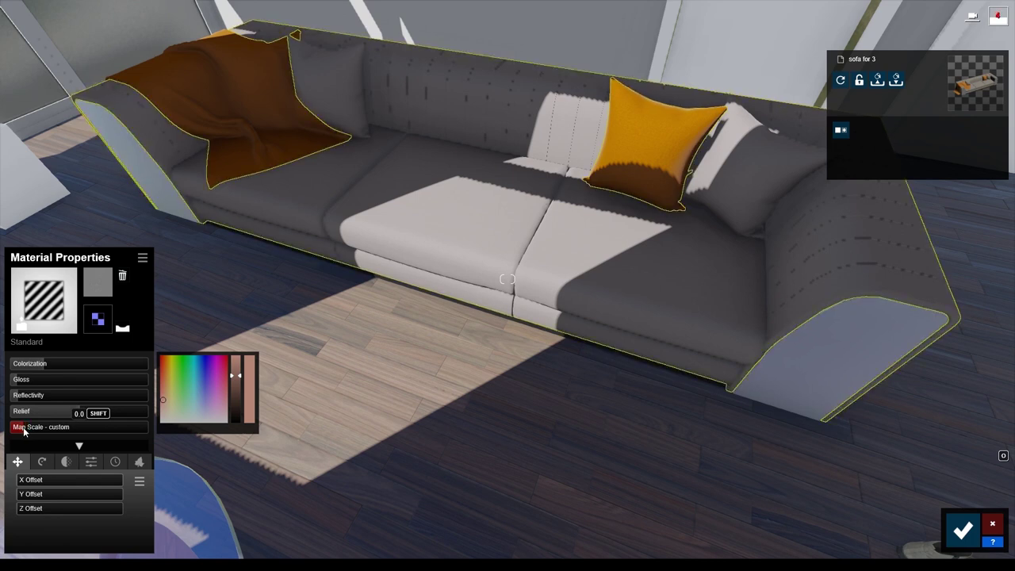
{"action": "left_click_drag", "start_coordinate": [23, 432], "coordinate": [13, 433]}
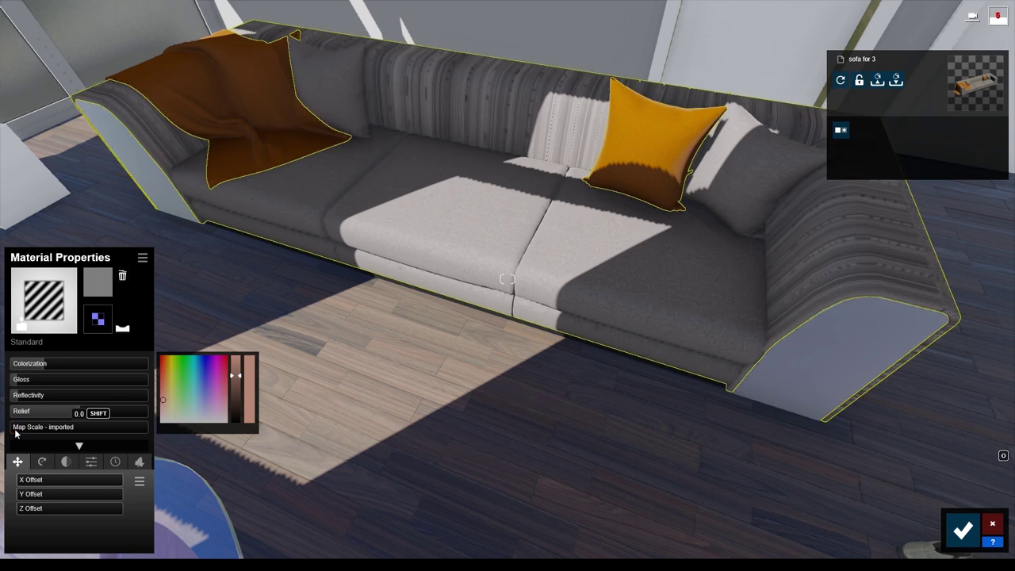
{"action": "left_click_drag", "start_coordinate": [14, 434], "coordinate": [15, 430]}
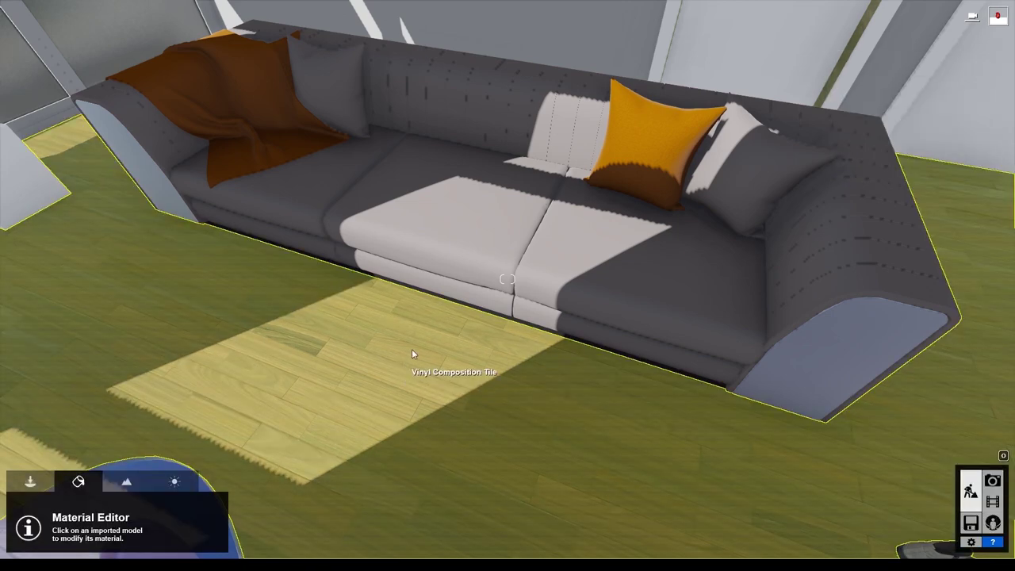
- Back the camera away and lower it until the whole sofa is framed from a low viewpoint
{"action": "key", "text": "s"}
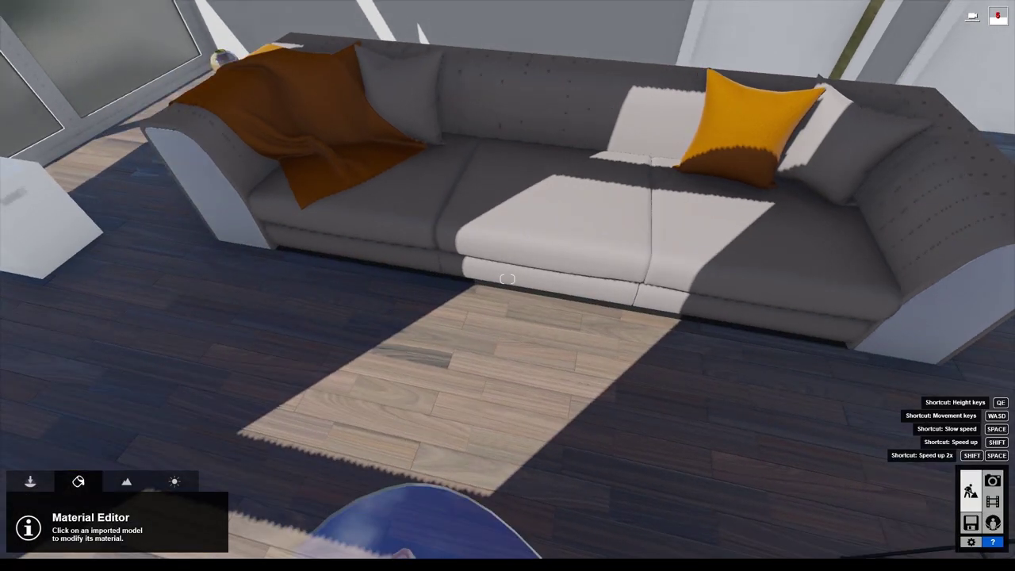
{"action": "key", "text": "s"}
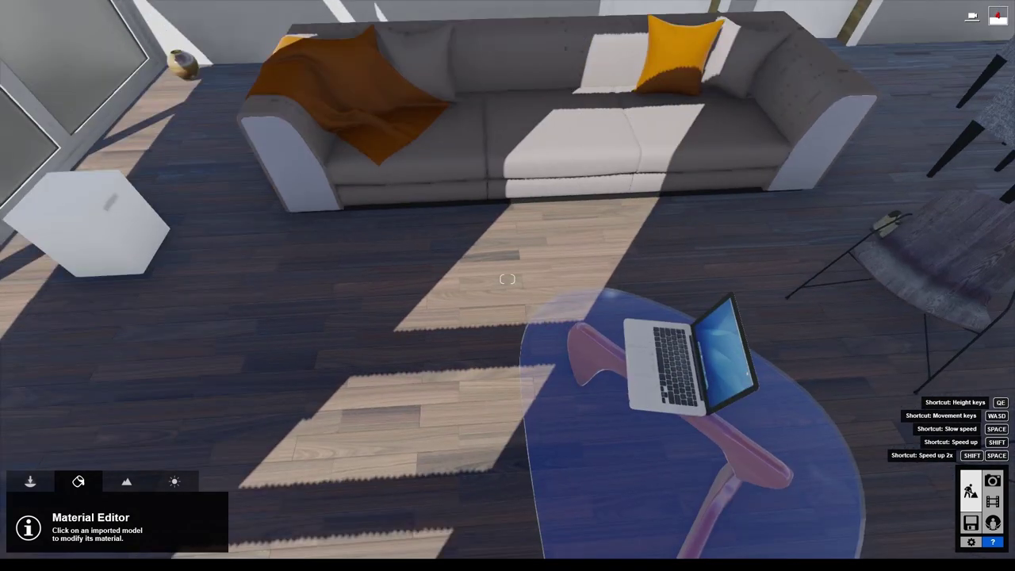
{"action": "left_click_drag", "start_coordinate": [508, 279], "coordinate": [508, 245]}
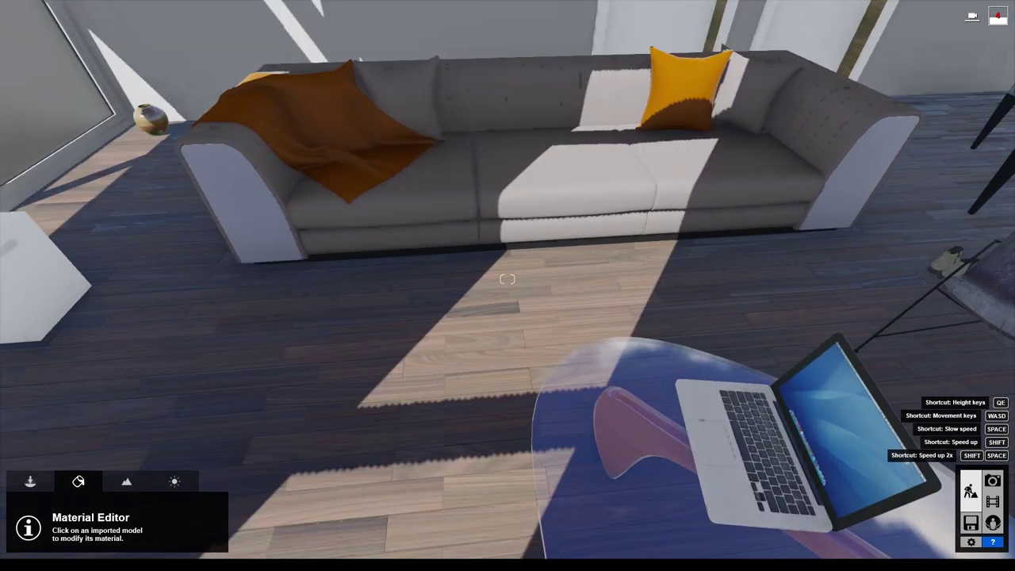
{"action": "key", "text": "e"}
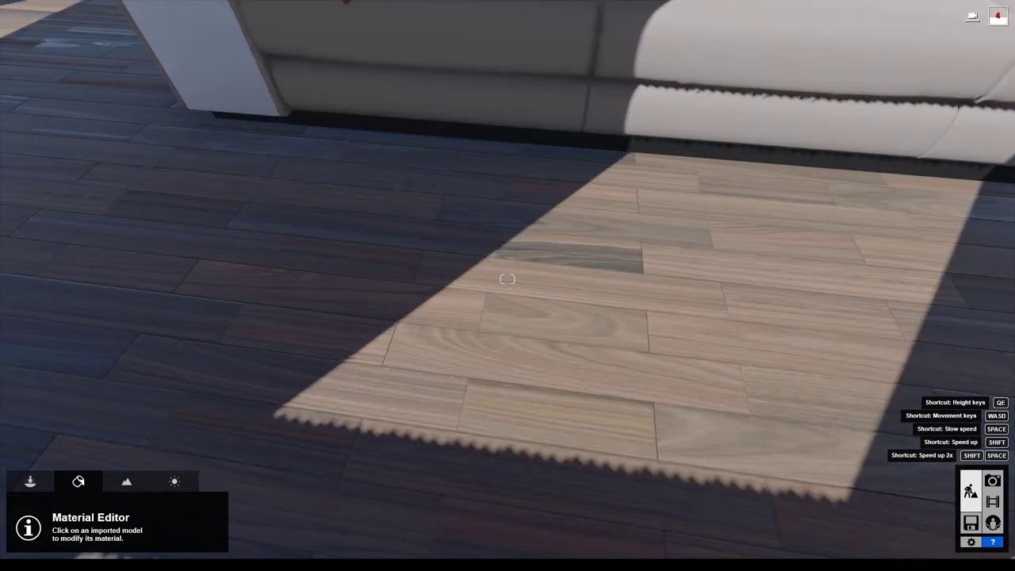
{"action": "key", "text": "s"}
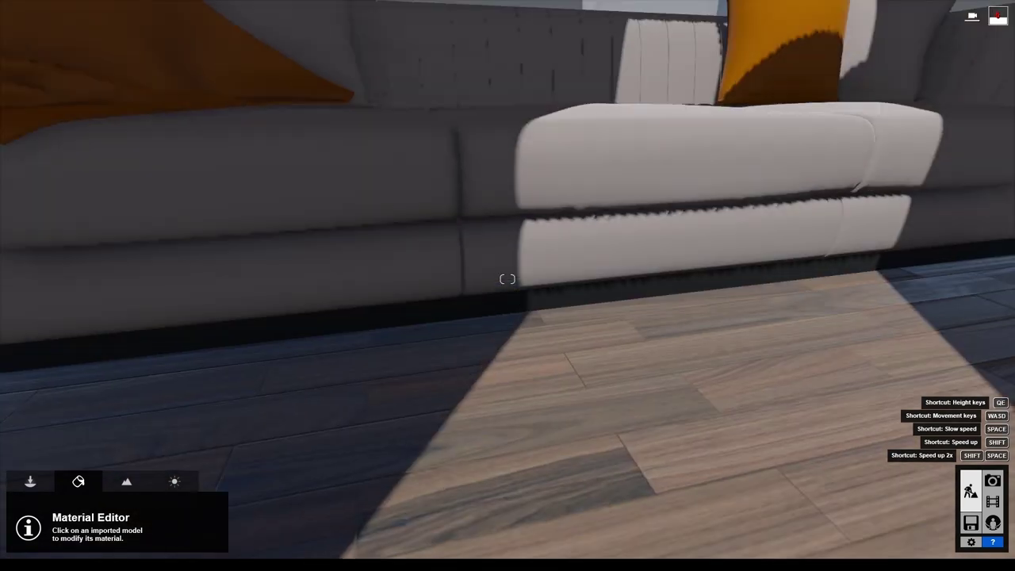
{"action": "key", "text": "s"}
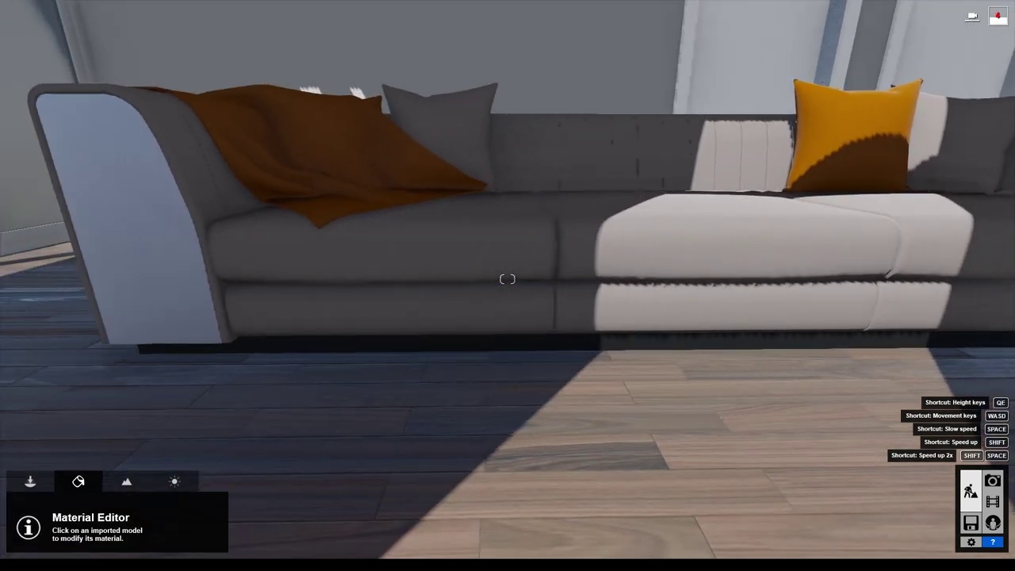
{"action": "key", "text": "s"}
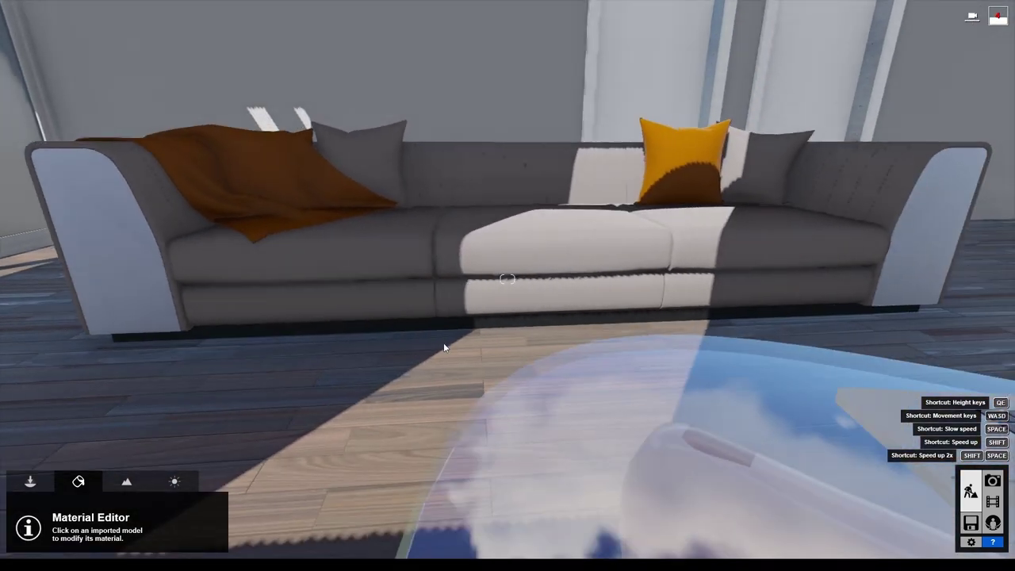
{"action": "key", "text": "s"}
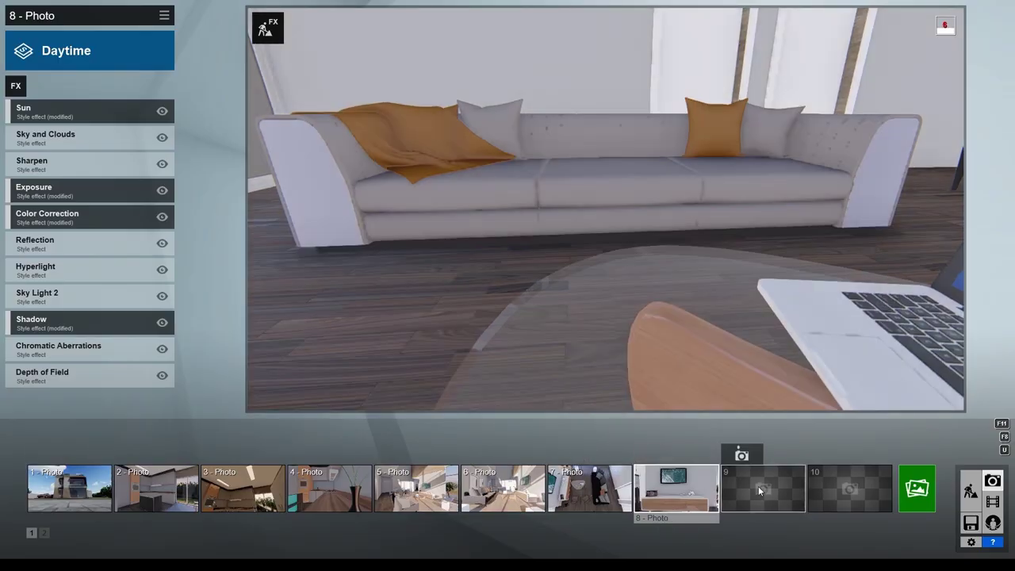
- Store the sofa view in photo slot 9, then switch its style from Interior to Daytime
{"action": "left_click", "coordinate": [758, 486]}
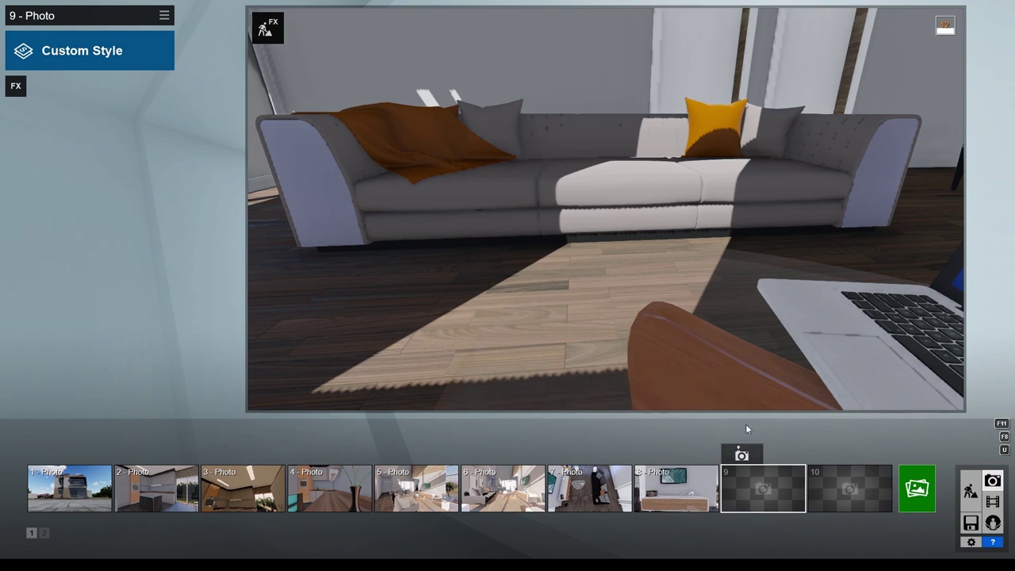
{"action": "left_click", "coordinate": [741, 455]}
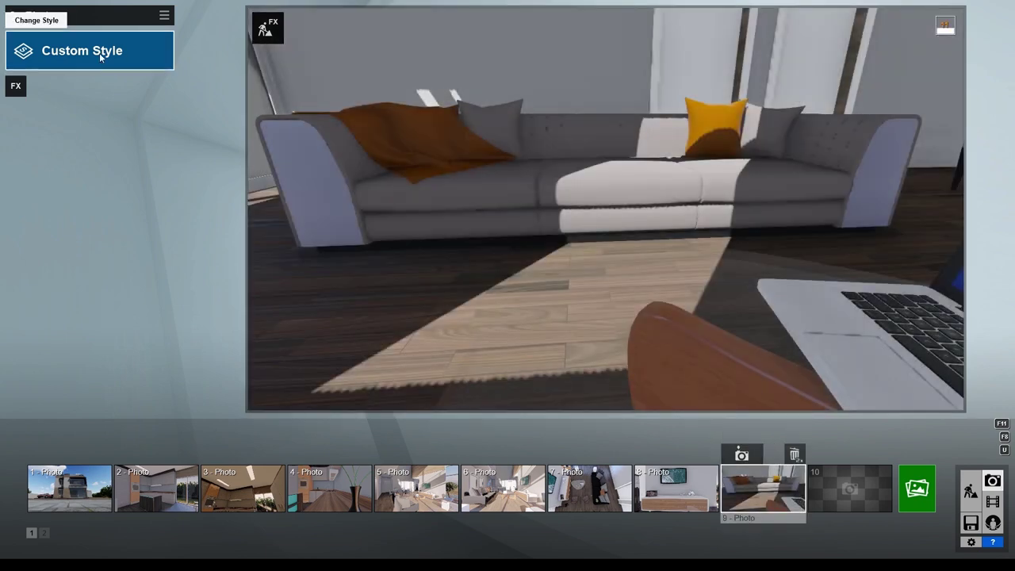
{"action": "left_click", "coordinate": [104, 51]}
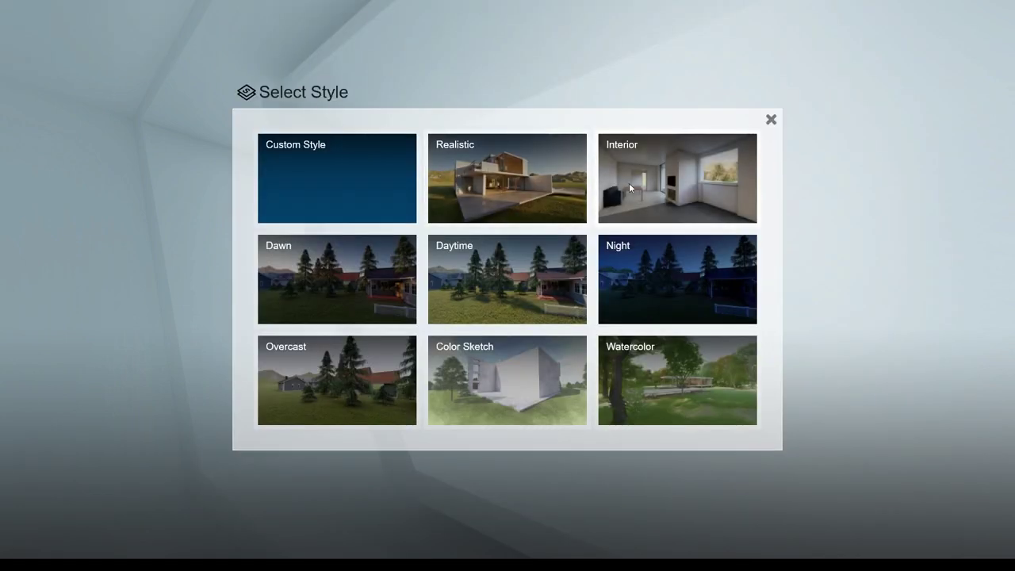
{"action": "left_click", "coordinate": [629, 188]}
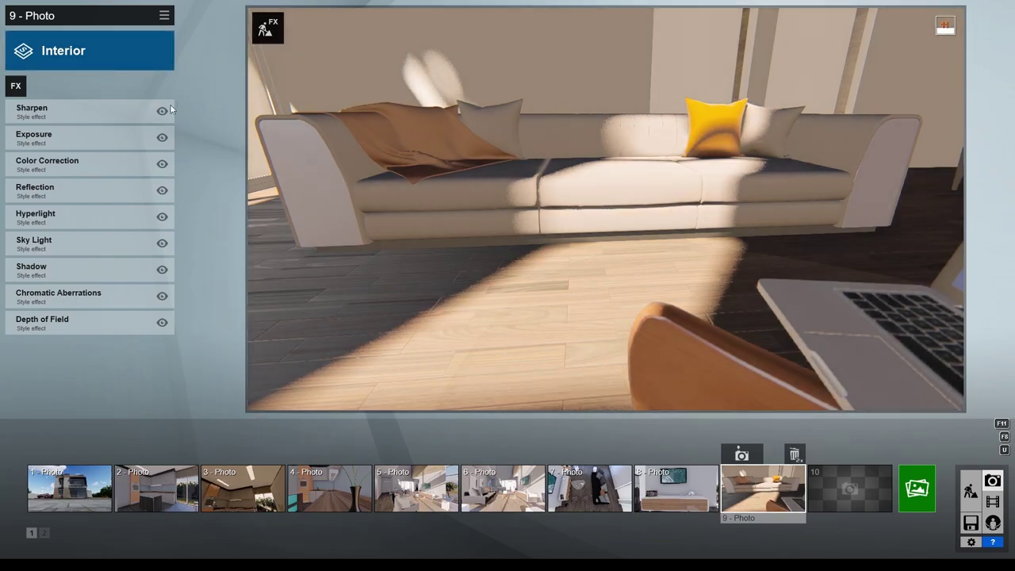
{"action": "left_click", "coordinate": [159, 60]}
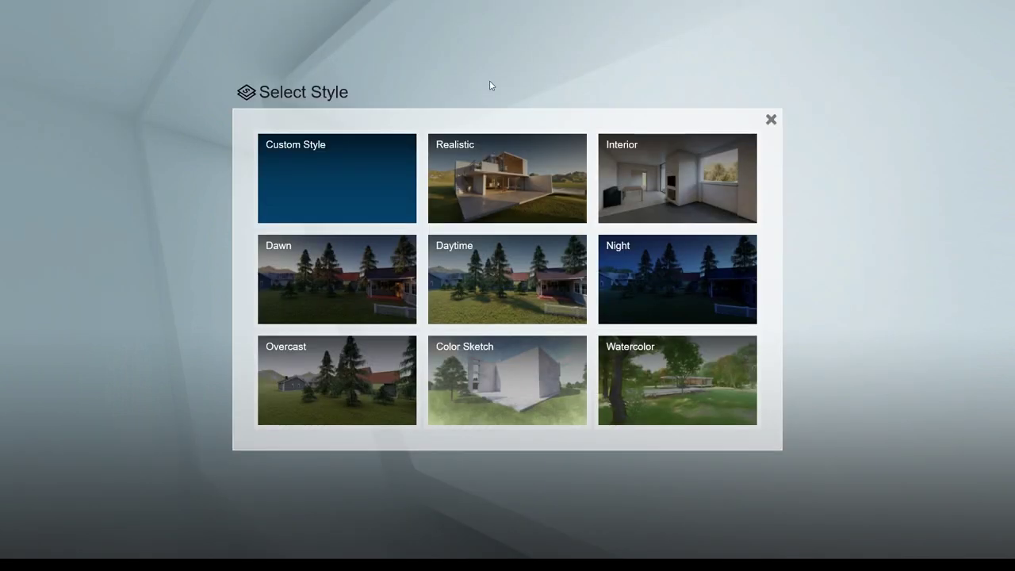
{"action": "left_click", "coordinate": [478, 272]}
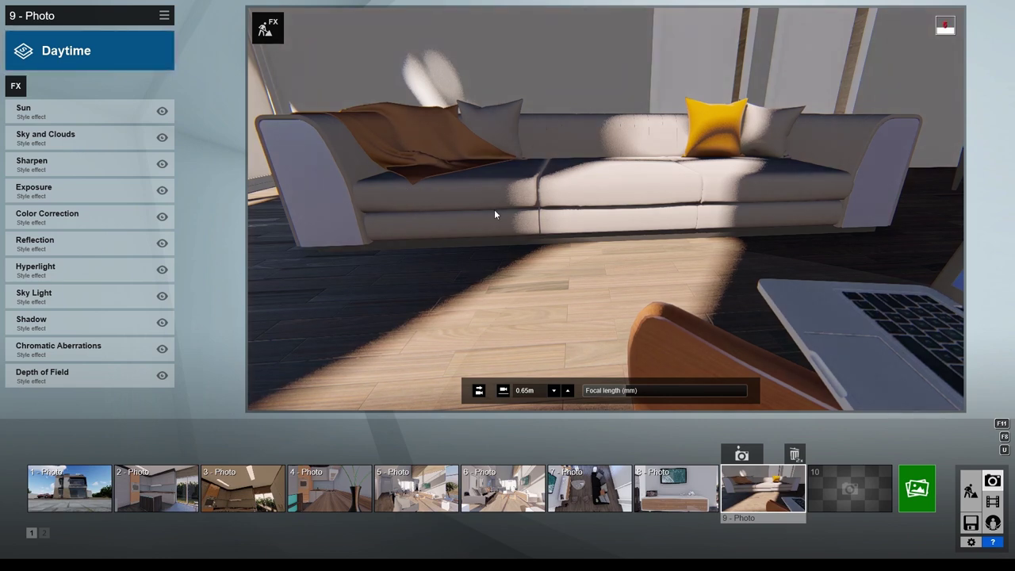
- Reposition the camera to a low angle looking along the sofa and store it as photo 9
{"action": "key", "text": "w"}
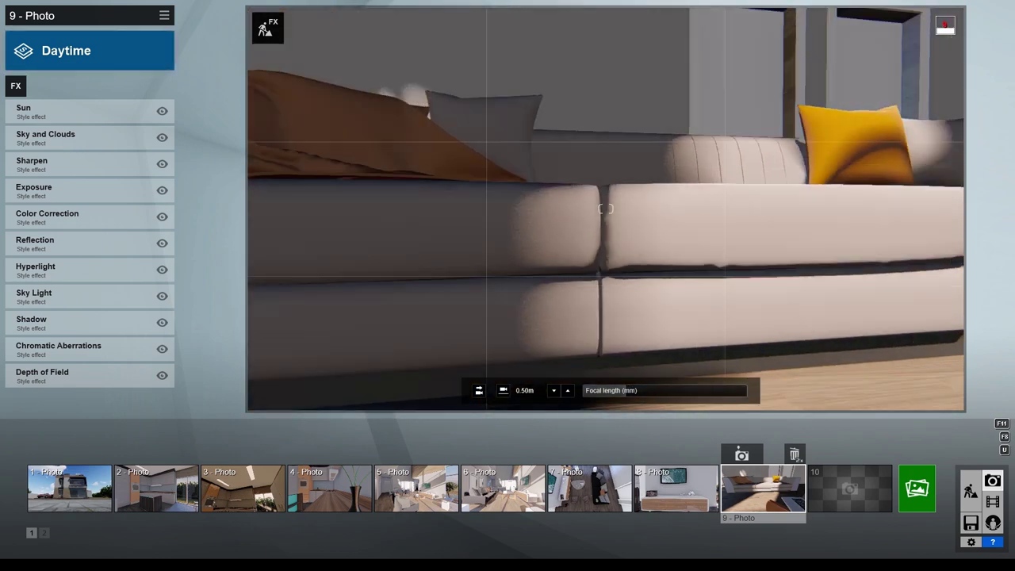
{"action": "key", "text": "s"}
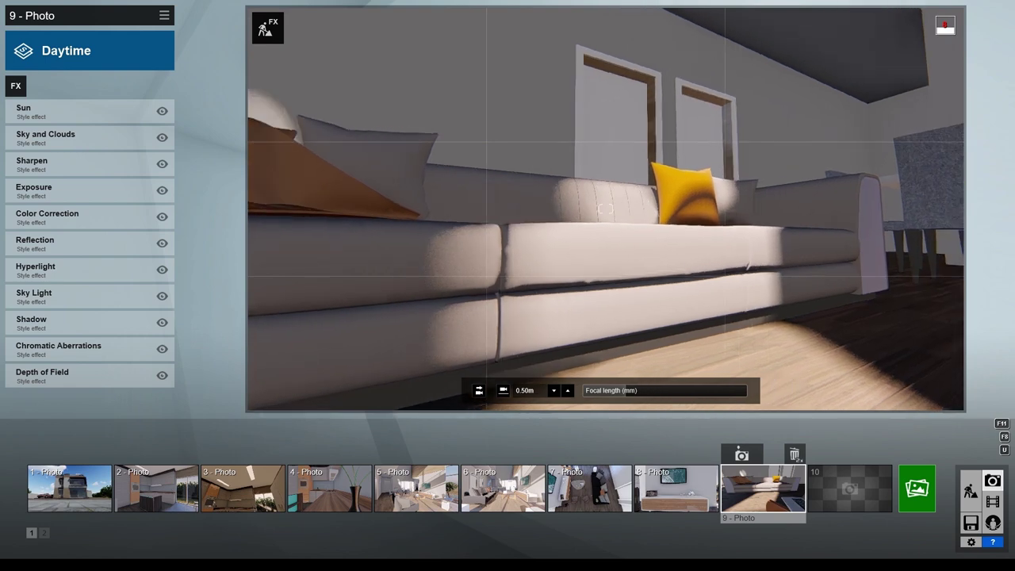
{"action": "key", "text": "d"}
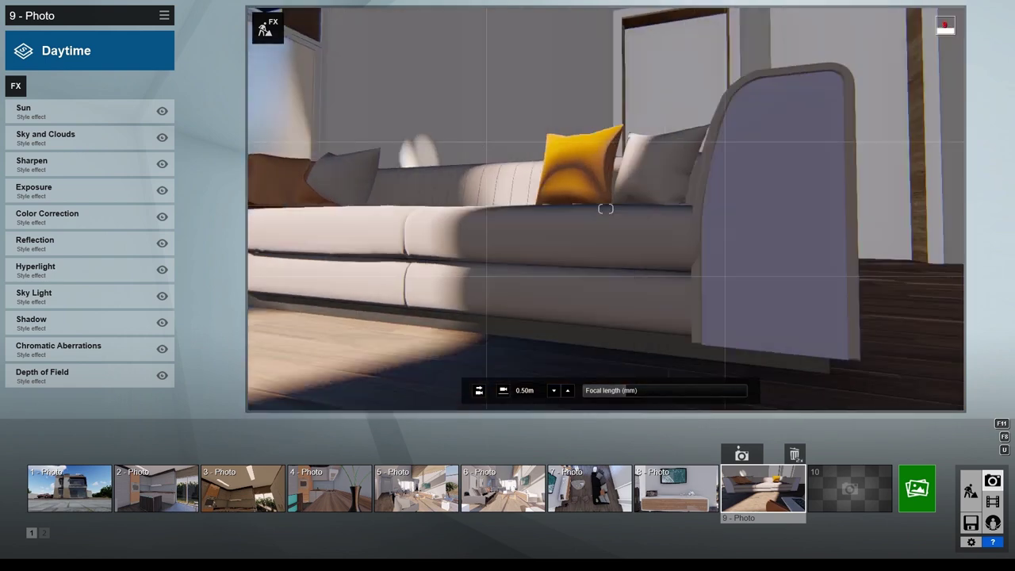
{"action": "left_click", "coordinate": [763, 487]}
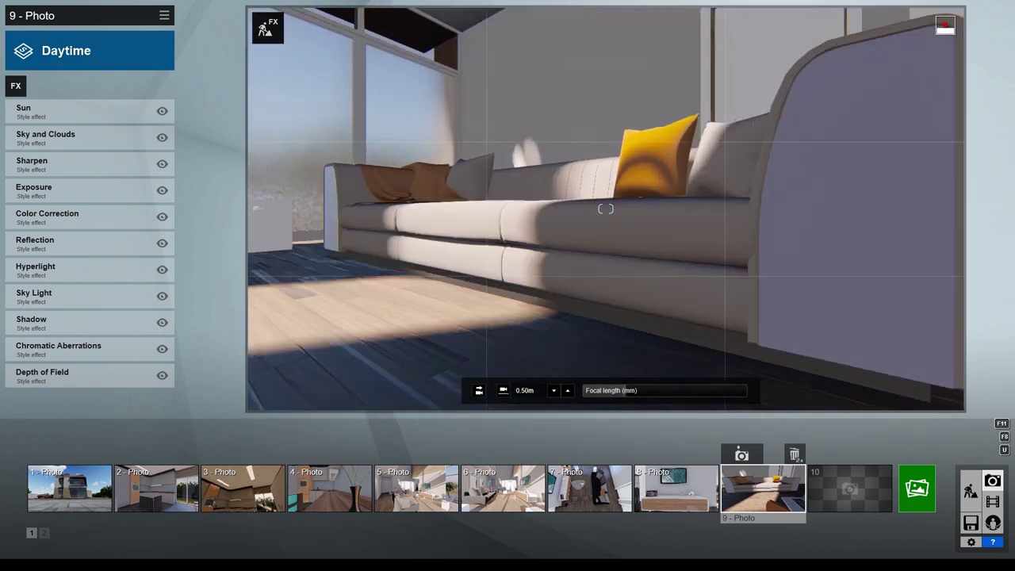
{"action": "key", "text": "w"}
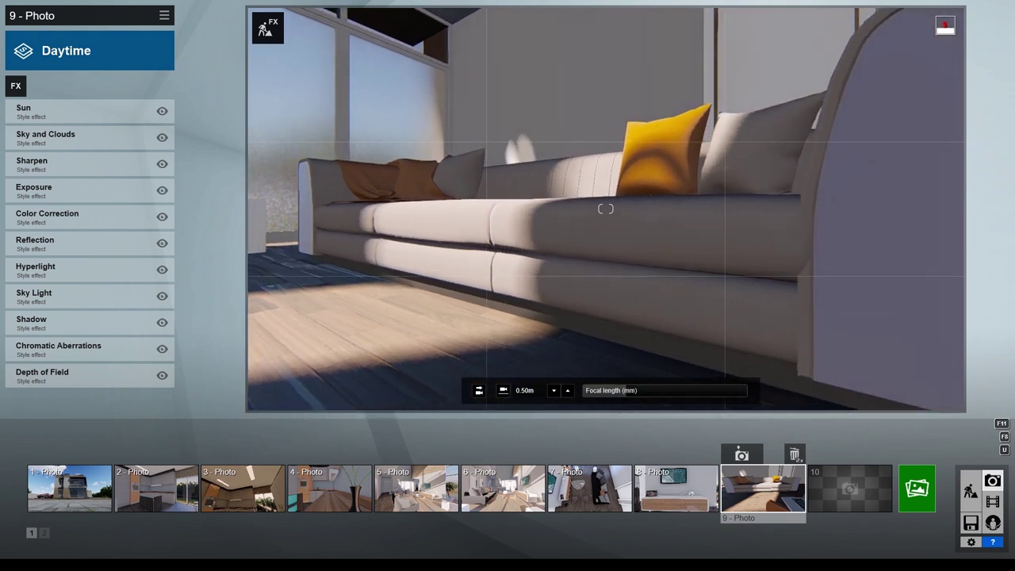
{"action": "key", "text": "d"}
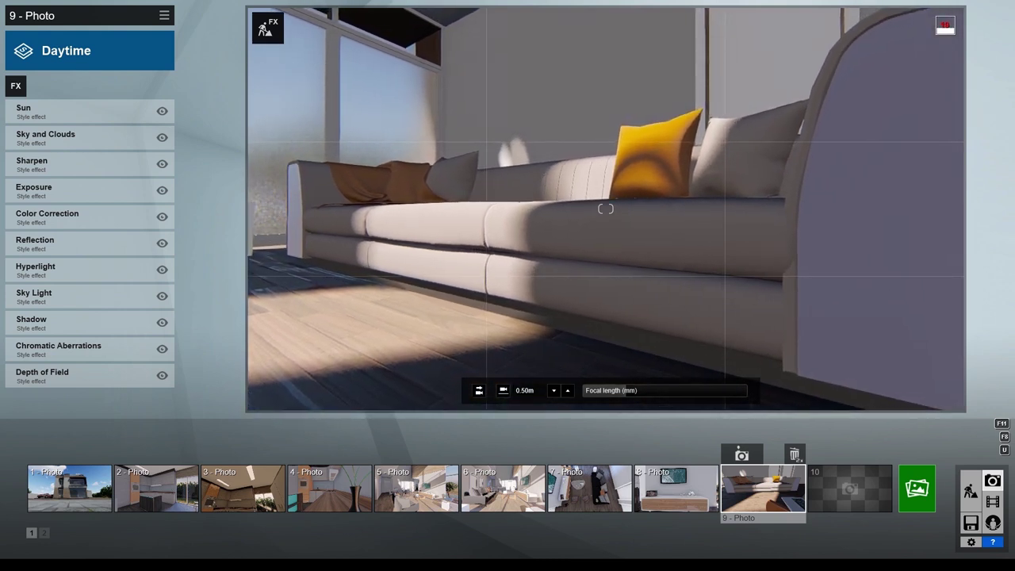
{"action": "key", "text": "d"}
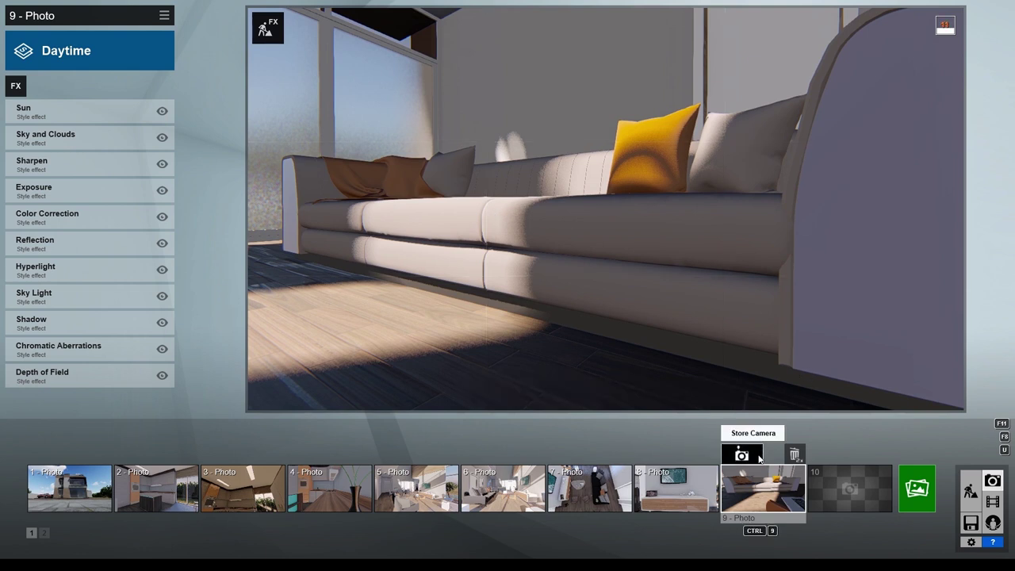
{"action": "left_click", "coordinate": [759, 458]}
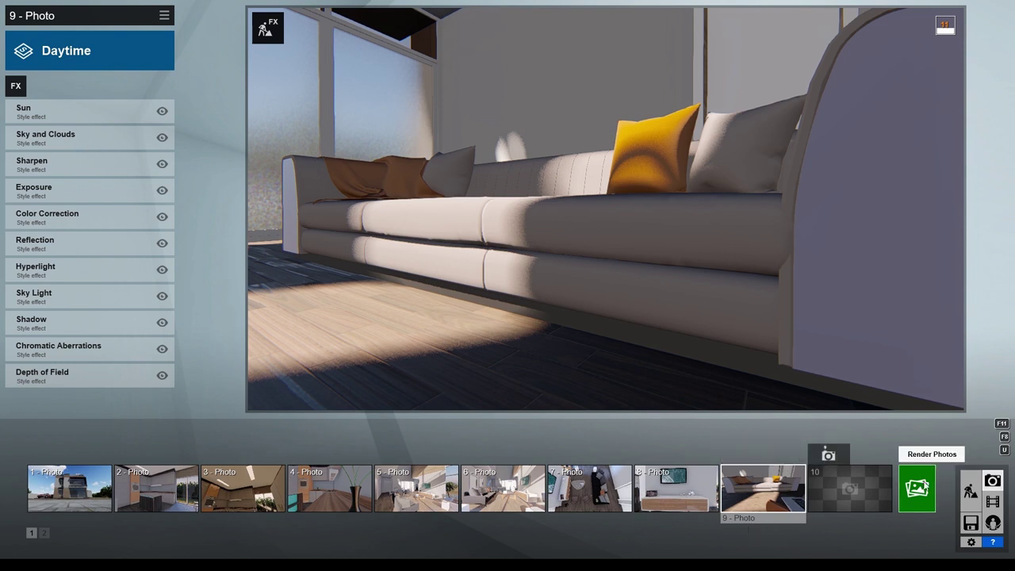
- Render photo 9 at Desktop resolution, 1920x1080
{"action": "left_click", "coordinate": [921, 485]}
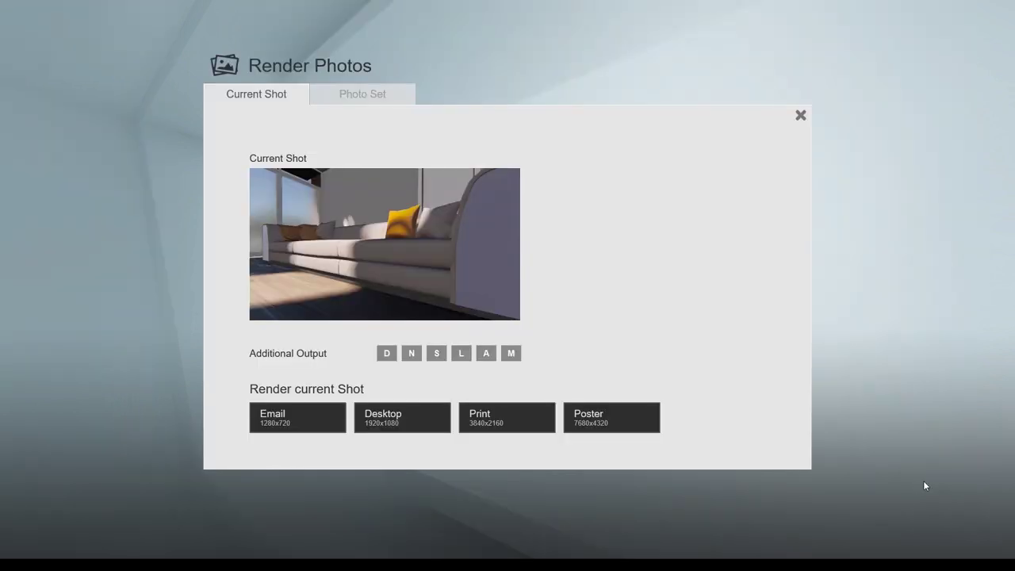
{"action": "left_click", "coordinate": [436, 426]}
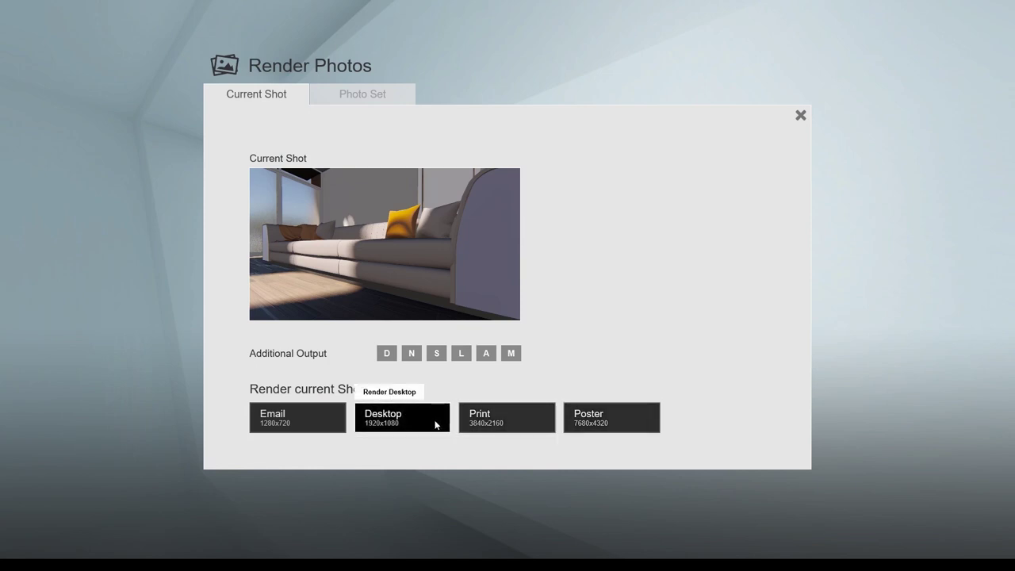